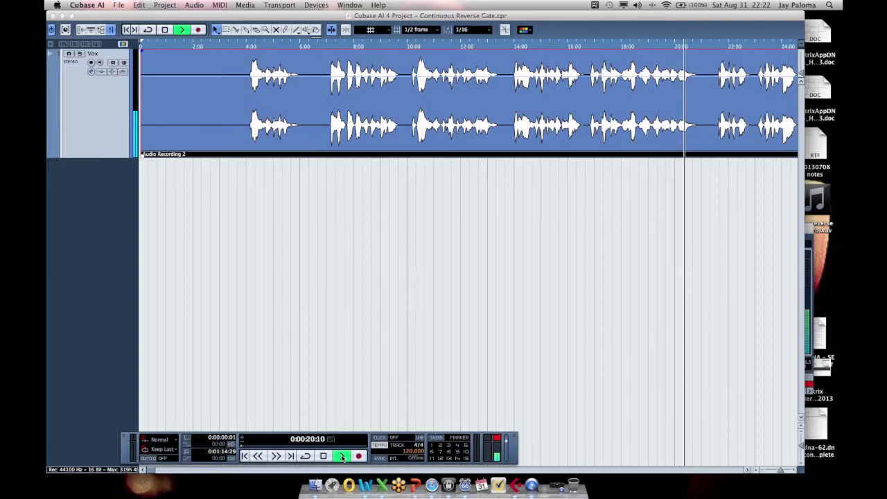
Stop playback and add one stereo audio track named Vox Reverse below the Vox track.
{"action": "left_click", "coordinate": [341, 456]}
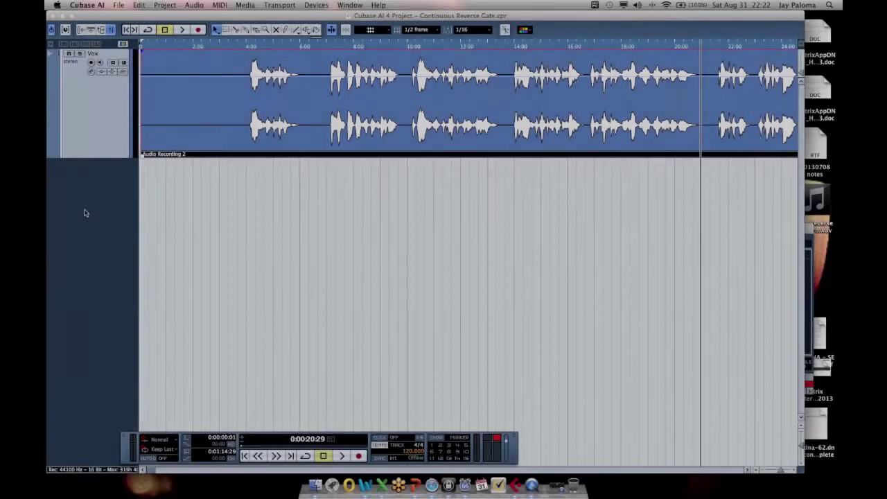
{"action": "right_click", "coordinate": [85, 213]}
{"action": "left_click", "coordinate": [99, 216]}
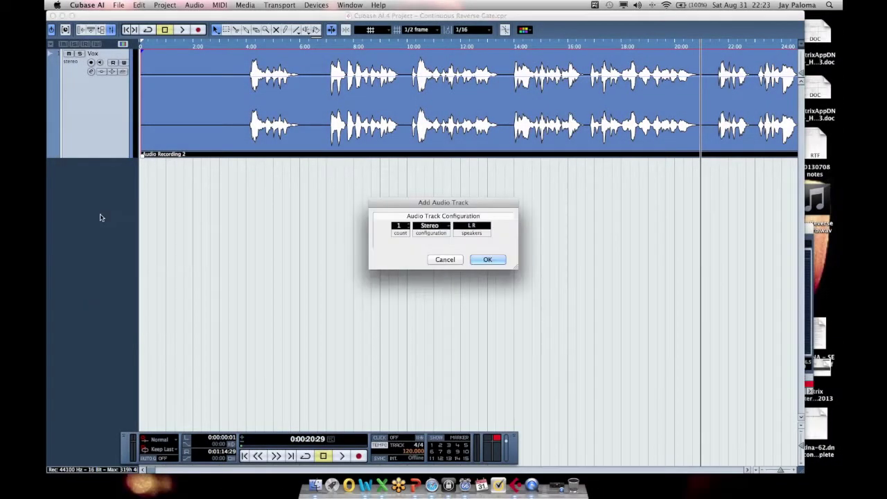
{"action": "left_click", "coordinate": [488, 261]}
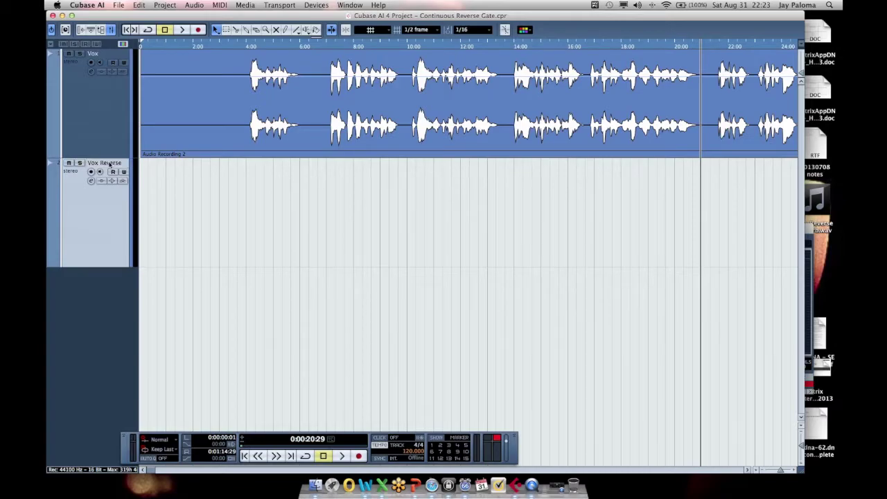
Copy the Audio Recording 2 clip from the Vox track and place the copy at the start of the Vox Reverse track.
{"action": "left_click", "coordinate": [181, 126]}
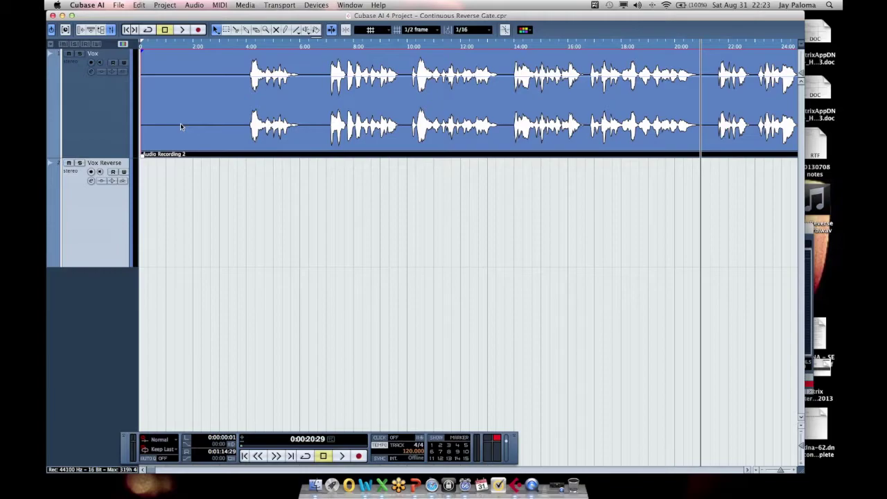
{"action": "left_click", "coordinate": [138, 5]}
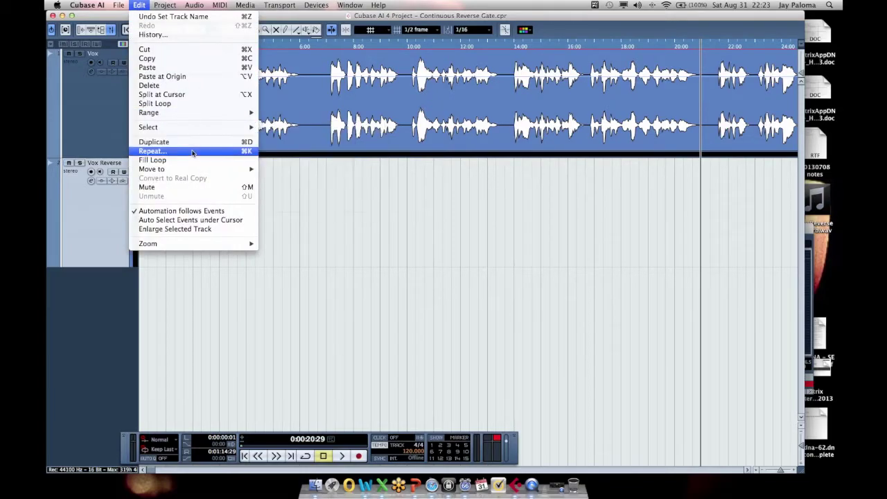
{"action": "left_click", "coordinate": [196, 60]}
{"action": "left_click", "coordinate": [187, 240]}
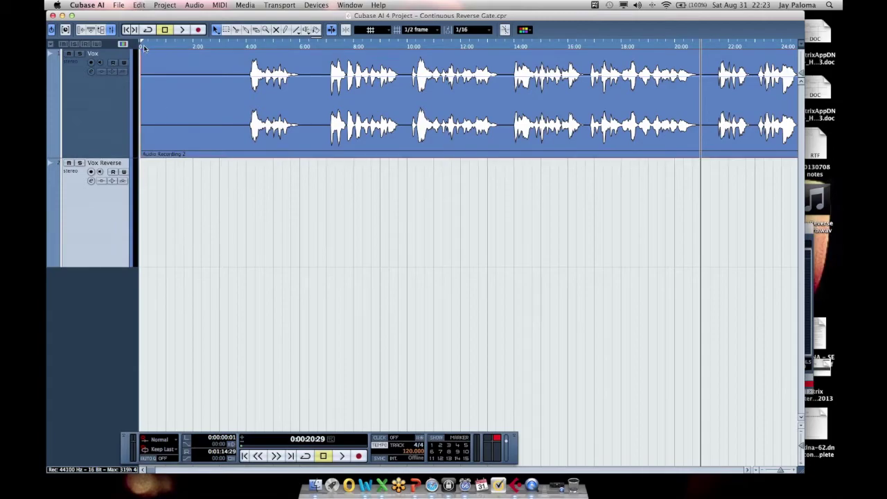
{"action": "left_click", "coordinate": [139, 5]}
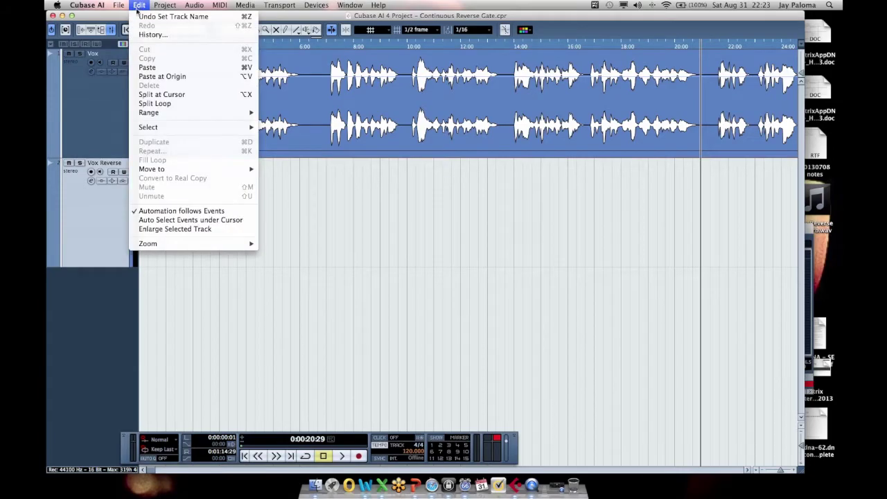
{"action": "left_click", "coordinate": [147, 67]}
{"action": "left_click_drag", "start_coordinate": [726, 225], "coordinate": [168, 185]}
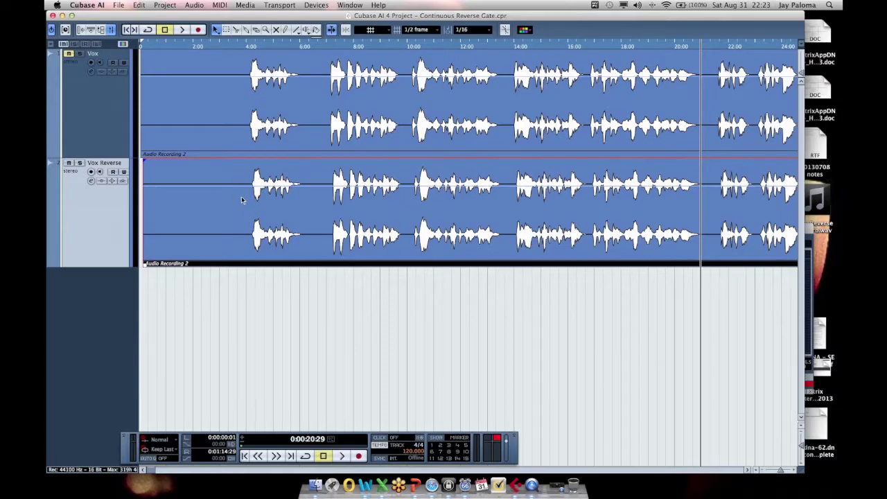
{"action": "left_click", "coordinate": [193, 208]}
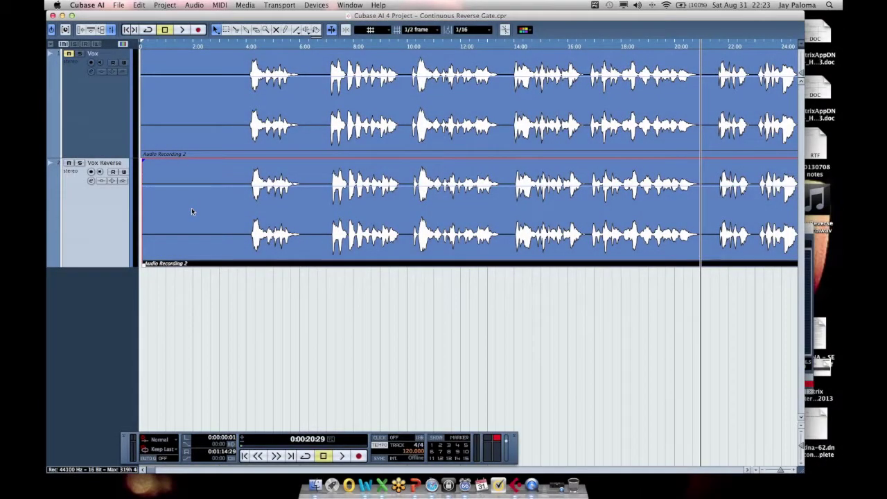
Reverse the clip on the Vox Reverse track, processing it as a new version so the original Vox clip is not affected.
{"action": "right_click", "coordinate": [192, 211]}
{"action": "mouse_move", "coordinate": [257, 418]}
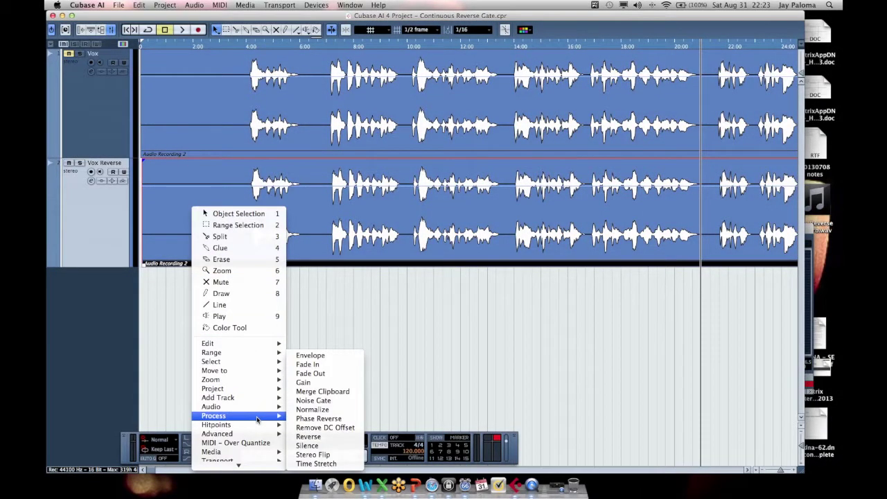
{"action": "left_click", "coordinate": [310, 437]}
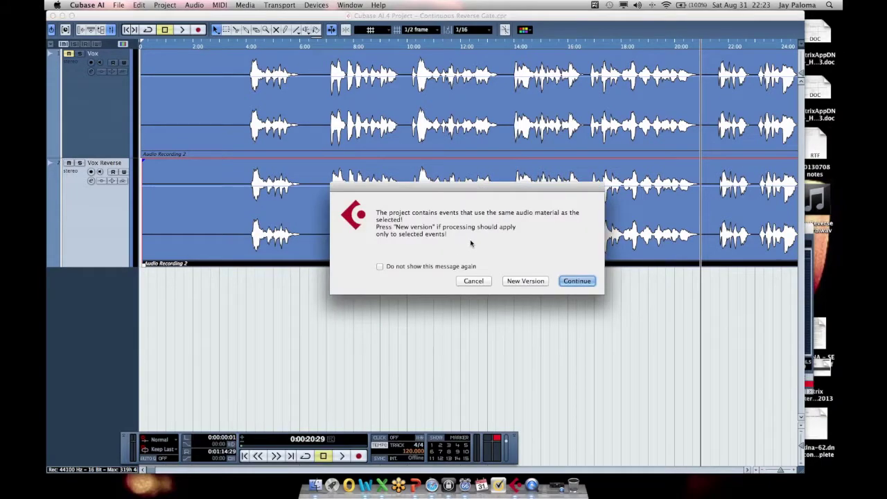
{"action": "left_click", "coordinate": [525, 281]}
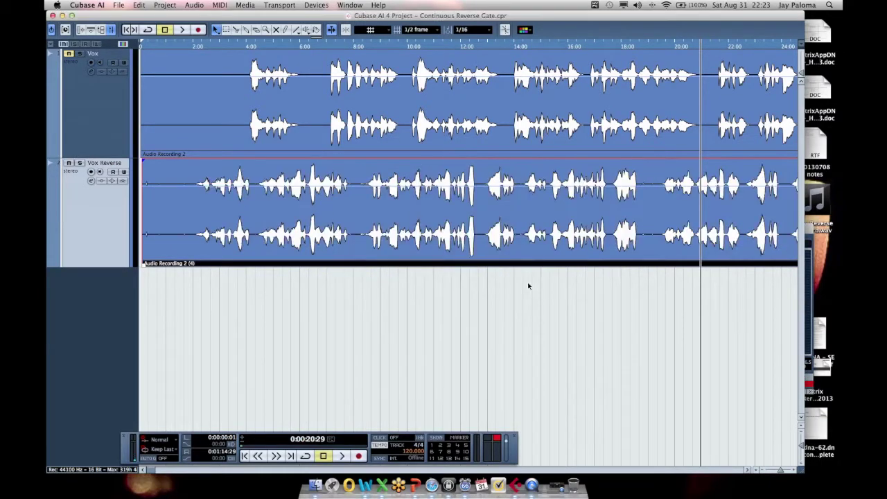
Listen to the reversed vocal from about the 2-second mark, stopping at about 20 seconds.
{"action": "left_click", "coordinate": [197, 46]}
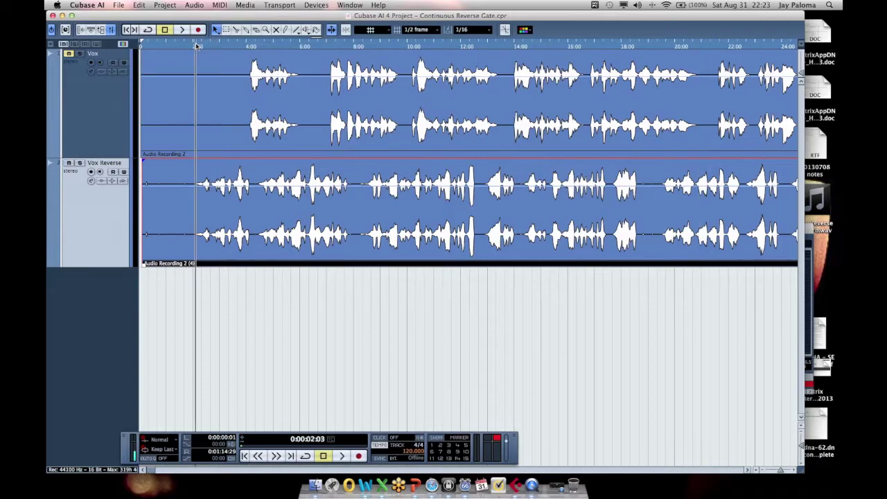
{"action": "key", "text": "space"}
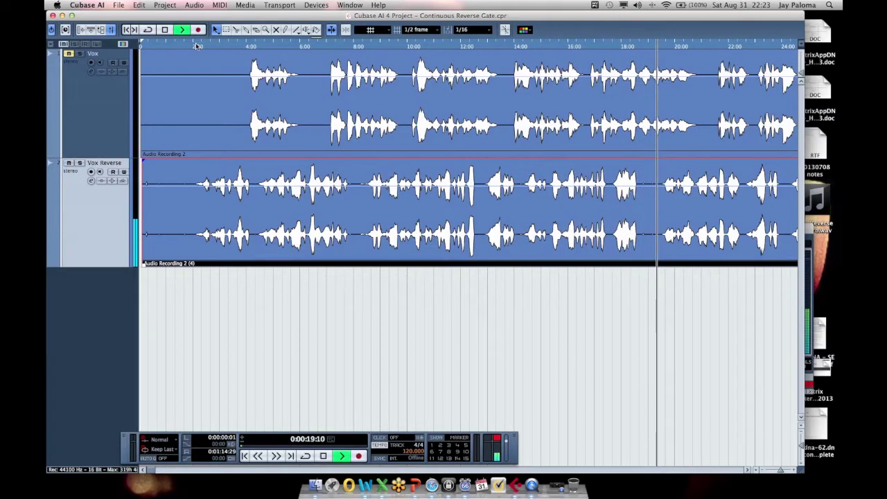
{"action": "key", "text": "space"}
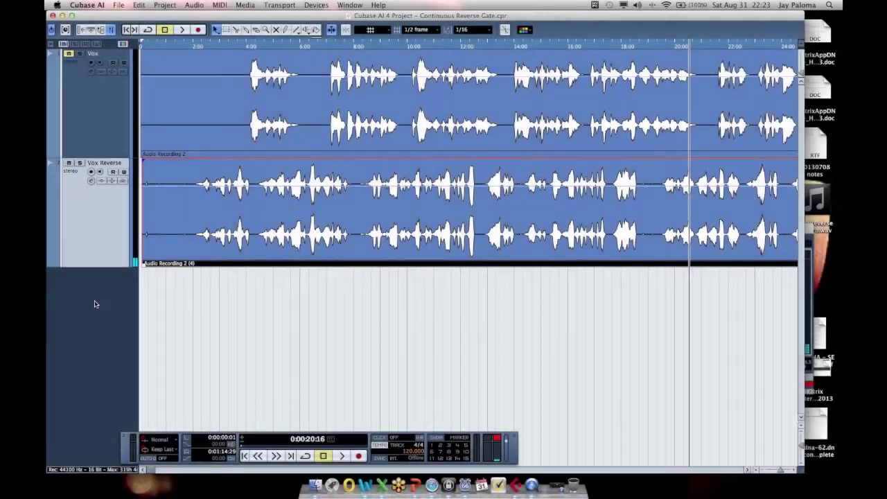
Add an FX channel track to the project.
{"action": "right_click", "coordinate": [96, 304]}
{"action": "left_click", "coordinate": [122, 346]}
{"action": "left_click", "coordinate": [502, 270]}
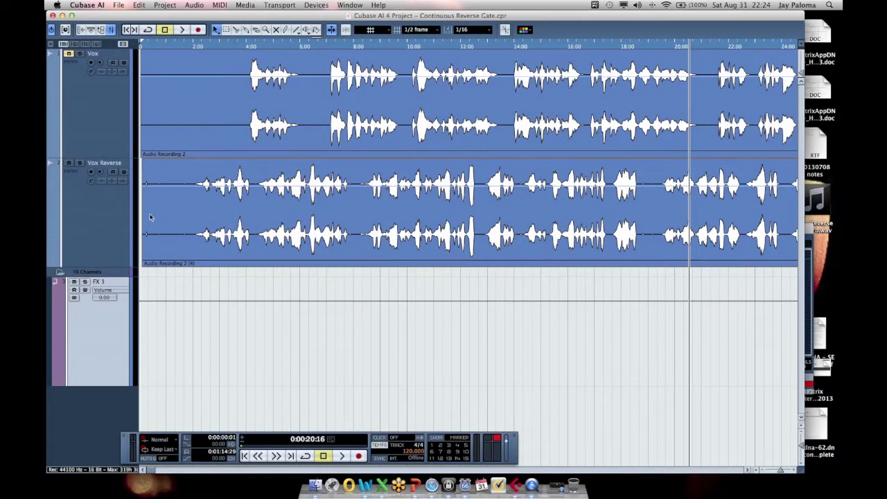
Route the first send of the Vox Reverse channel to FX 1, enabled as pre-fader with a send level of 0.00.
{"action": "left_click", "coordinate": [91, 182]}
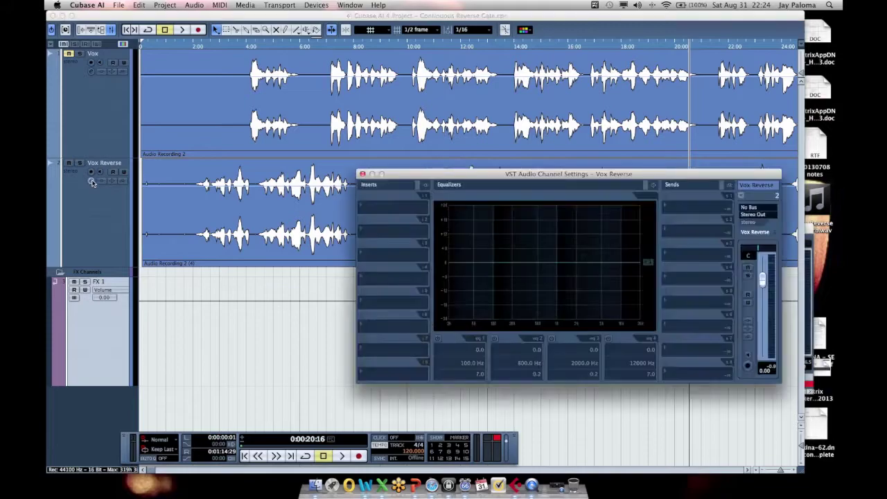
{"action": "left_click", "coordinate": [668, 206]}
{"action": "left_click", "coordinate": [680, 229]}
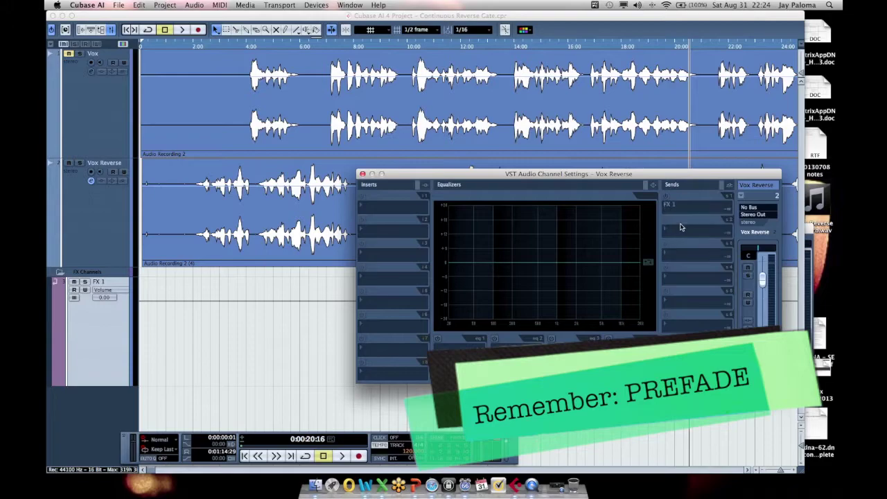
{"action": "left_click", "coordinate": [666, 196]}
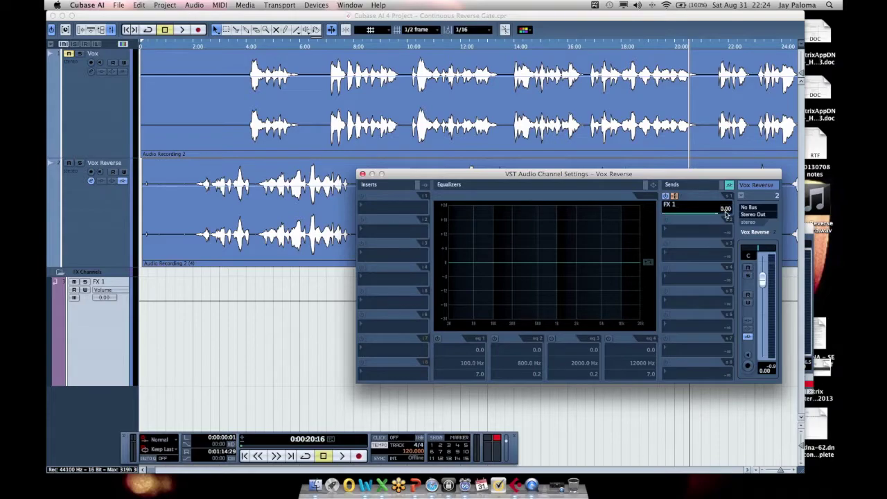
Insert the RoomWorks SE reverb in the first insert slot of Vox Reverse and load its Unreal Room preset.
{"action": "left_click", "coordinate": [382, 207]}
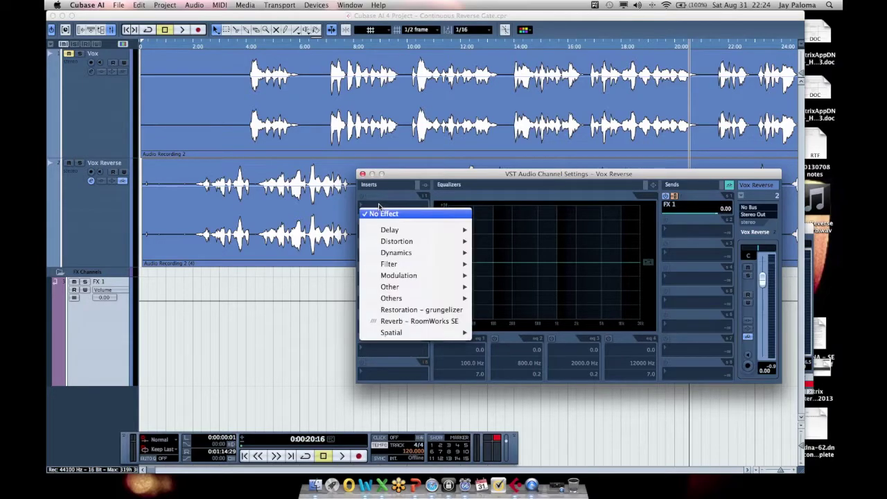
{"action": "left_click", "coordinate": [410, 322]}
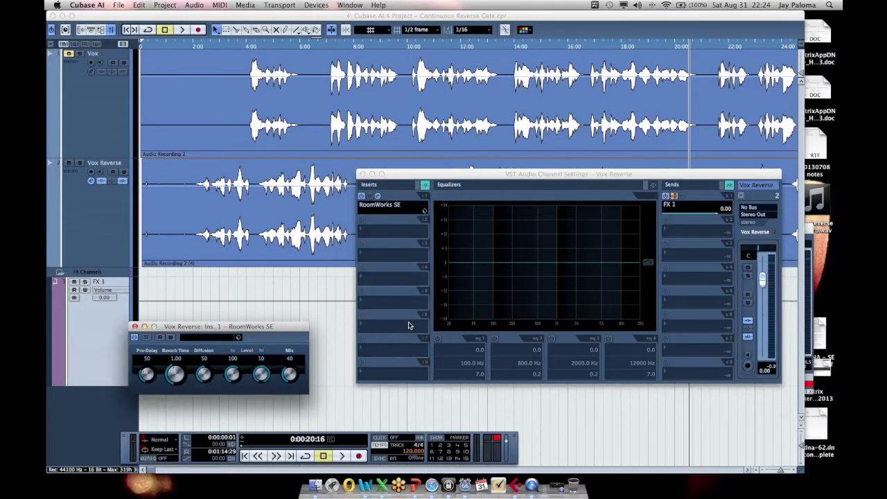
{"action": "left_click", "coordinate": [223, 340]}
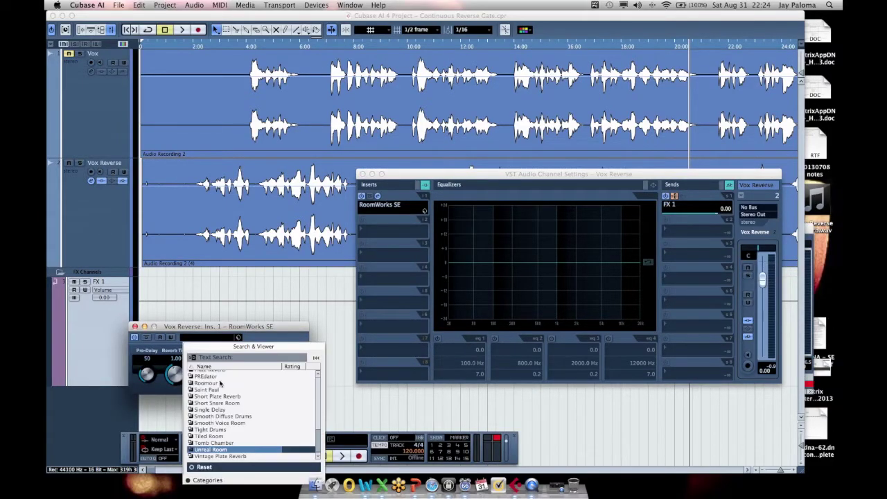
{"action": "left_click", "coordinate": [210, 443]}
{"action": "left_click", "coordinate": [205, 339]}
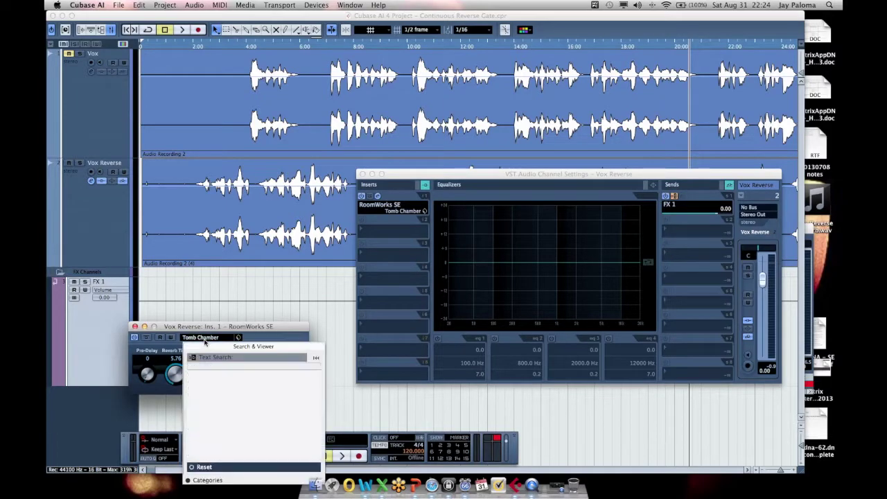
{"action": "left_click", "coordinate": [210, 449]}
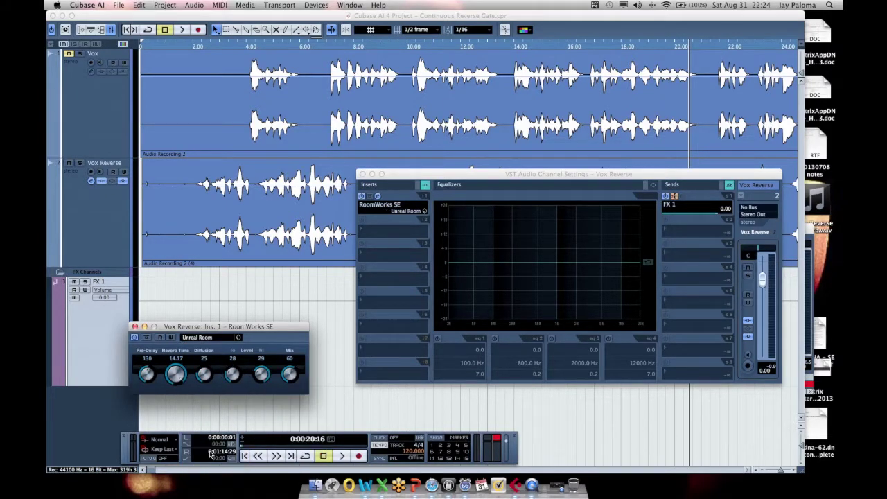
Listen to the reversed vocal with the reverb from the project start, and stop playback after about 3 seconds.
{"action": "left_click", "coordinate": [342, 455]}
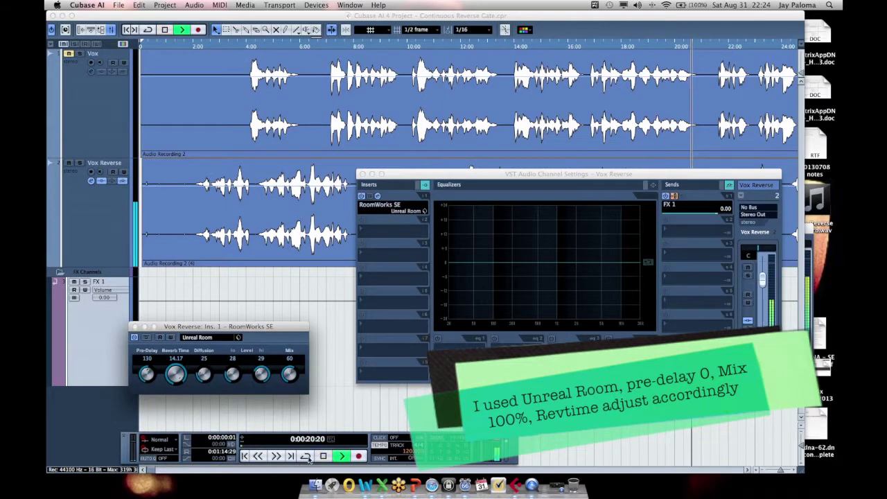
{"action": "left_click", "coordinate": [246, 455]}
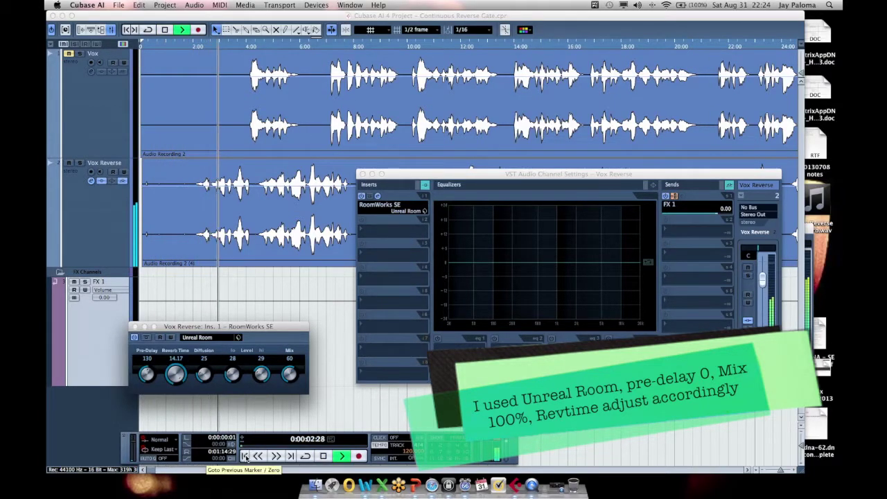
{"action": "key", "text": "space"}
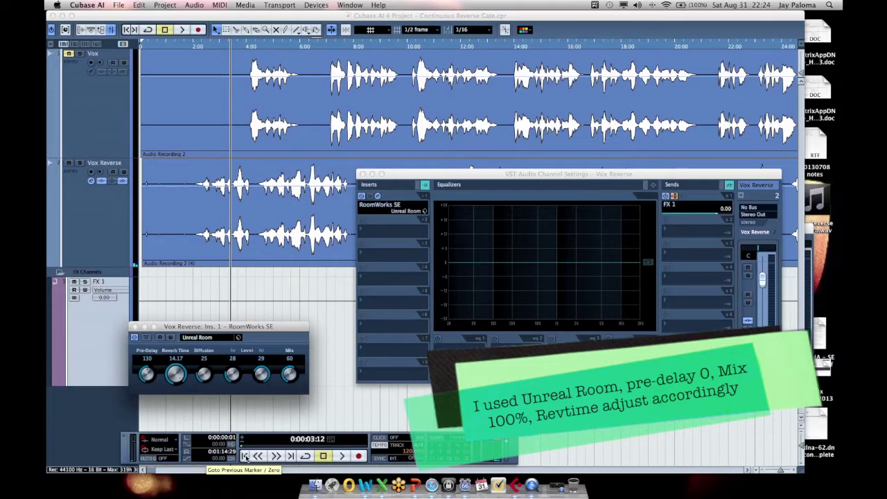
Lower the Vox Reverse fader in the mixer all the way down and briefly play back the FX send signal.
{"action": "key", "text": "F3"}
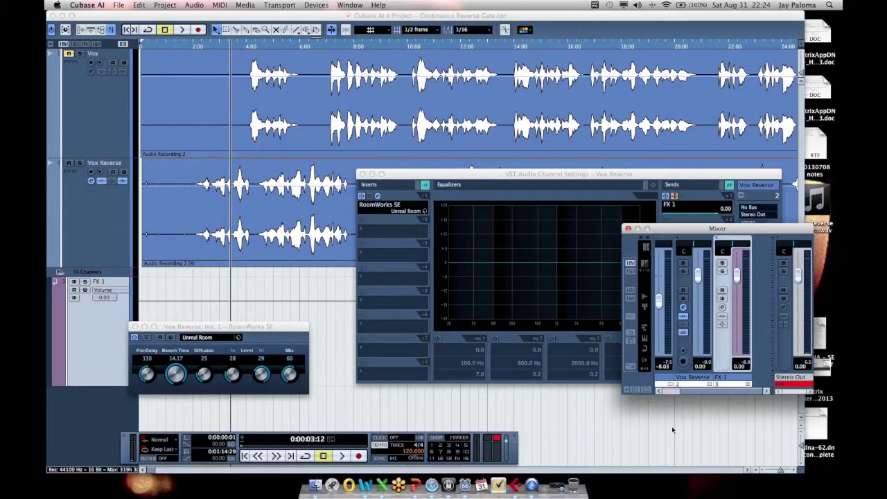
{"action": "left_click", "coordinate": [697, 275]}
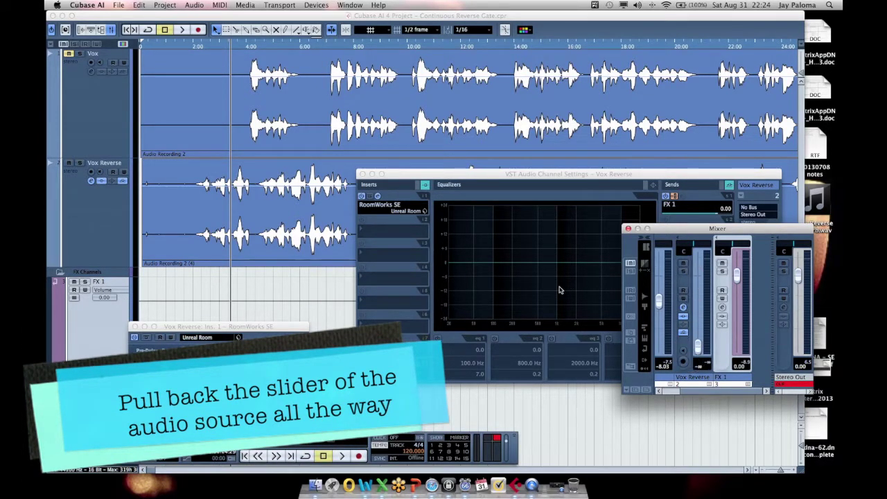
{"action": "key", "text": "space"}
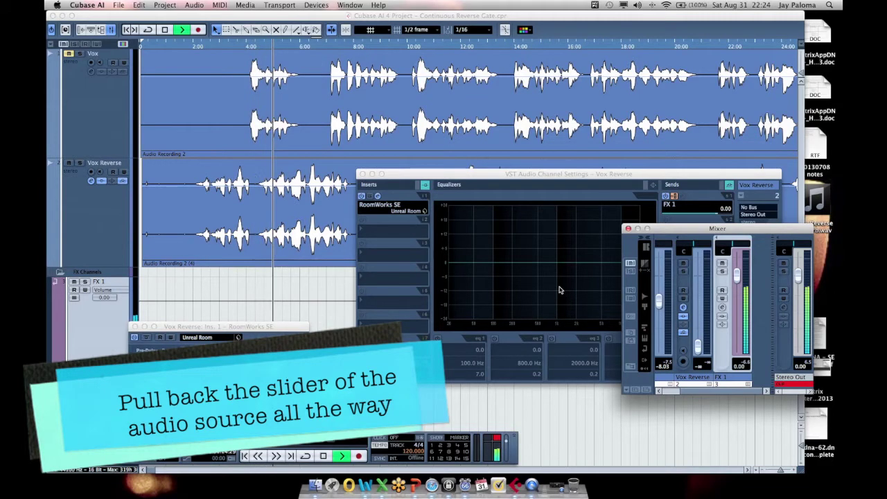
{"action": "key", "text": "space"}
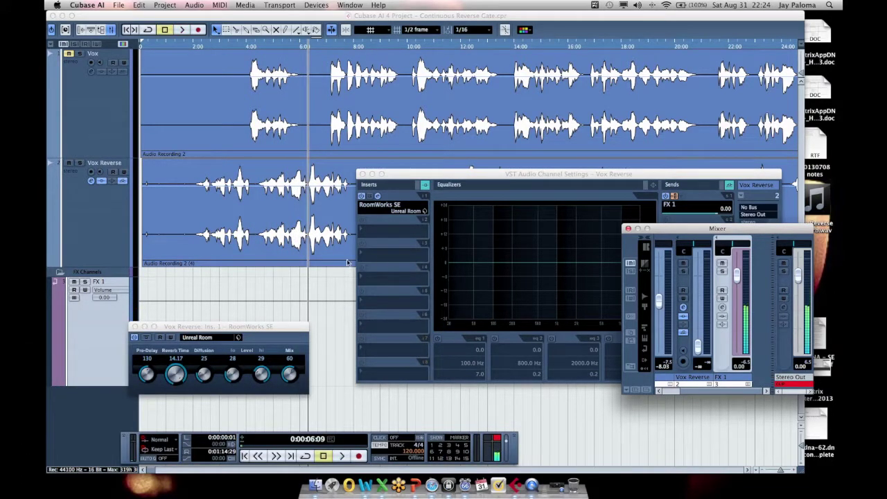
Set the RoomWorks SE pre-delay to 0, the mix to 100 and the reverb time to about 3.59 while listening.
{"action": "left_click_drag", "start_coordinate": [147, 374], "coordinate": [146, 375]}
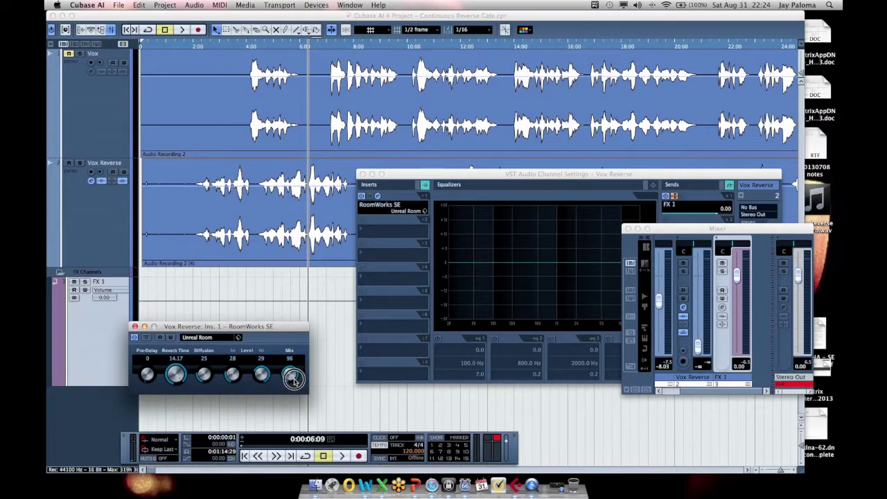
{"action": "left_click", "coordinate": [209, 338]}
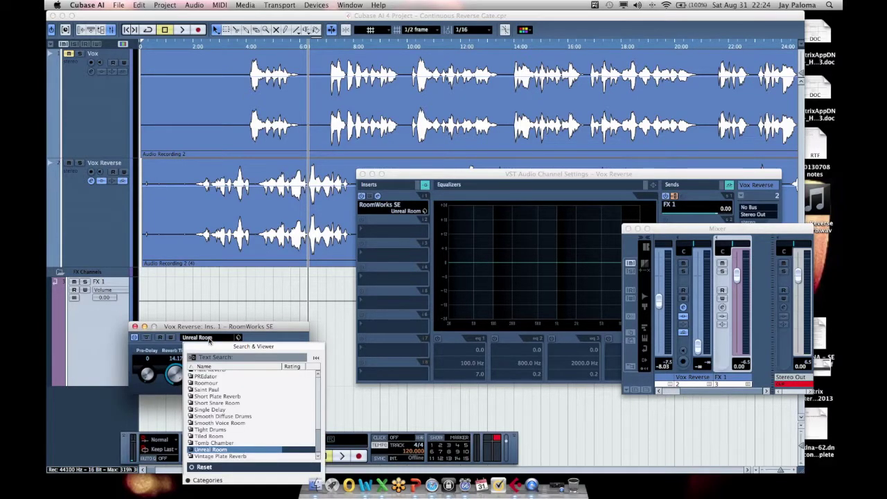
{"action": "left_click", "coordinate": [219, 328]}
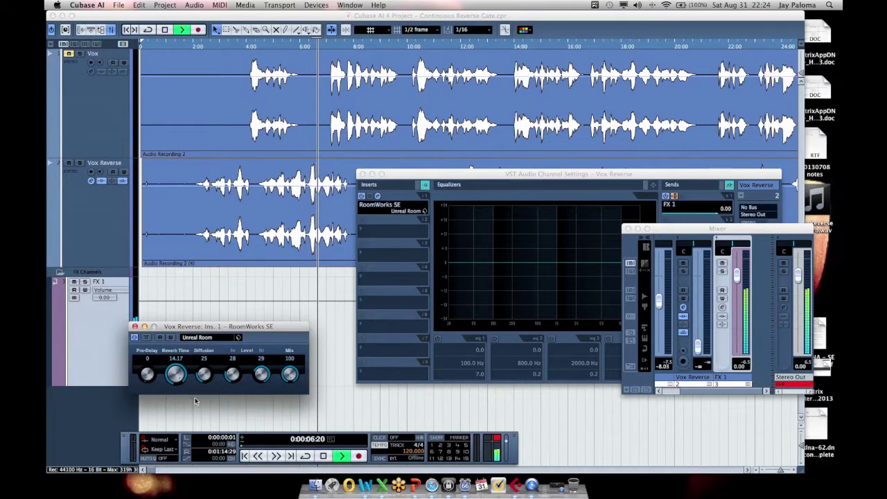
{"action": "left_click_drag", "start_coordinate": [182, 378], "coordinate": [183, 372]}
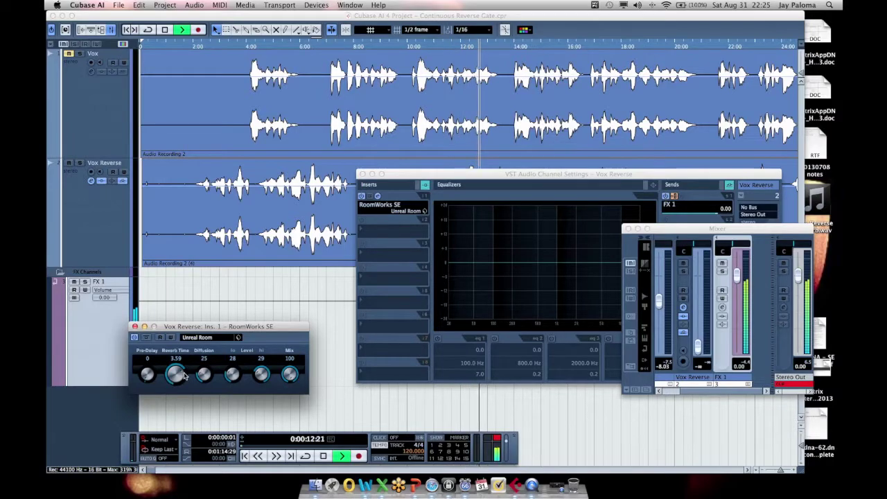
Fine-tune the RoomWorks SE reverb time to 4.27 while listening, and stop playback at the project start.
{"action": "mouse_move", "coordinate": [182, 372]}
{"action": "left_mouse_down"}
{"action": "mouse_move", "coordinate": [178, 383]}
{"action": "mouse_move", "coordinate": [185, 375]}
{"action": "left_mouse_up"}
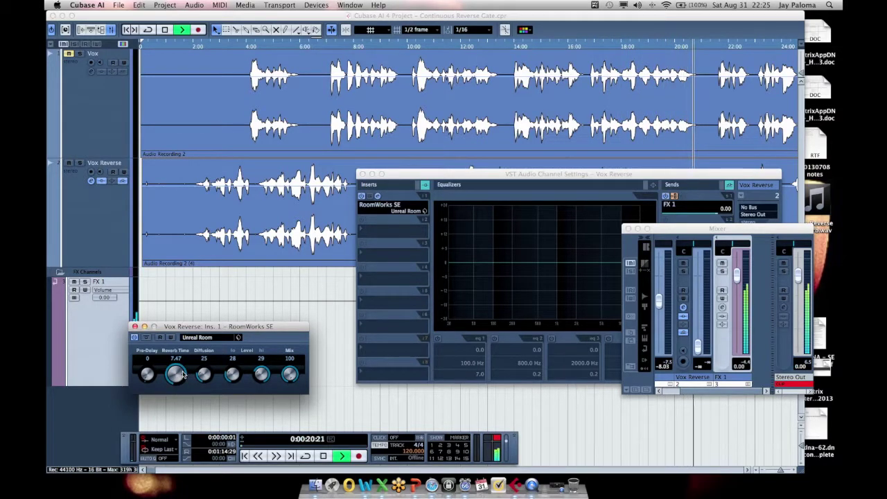
{"action": "left_click_drag", "start_coordinate": [184, 374], "coordinate": [181, 372]}
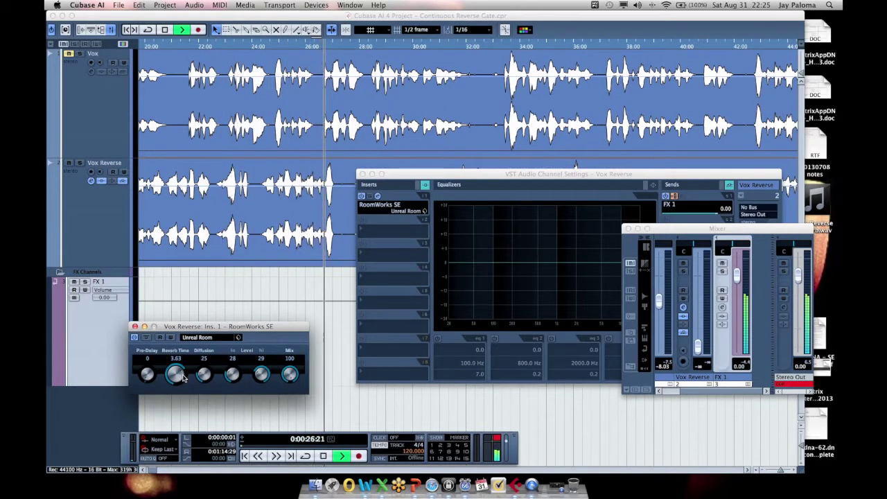
{"action": "left_click_drag", "start_coordinate": [183, 375], "coordinate": [182, 375]}
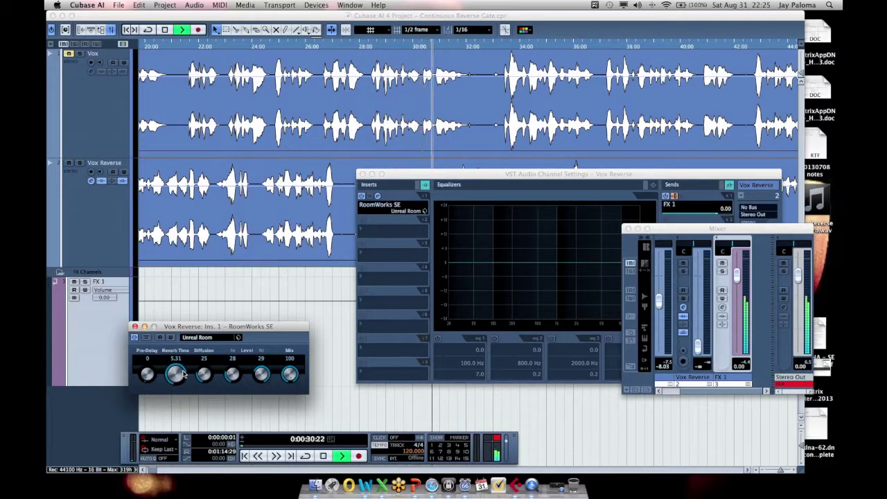
{"action": "left_click_drag", "start_coordinate": [183, 375], "coordinate": [183, 374]}
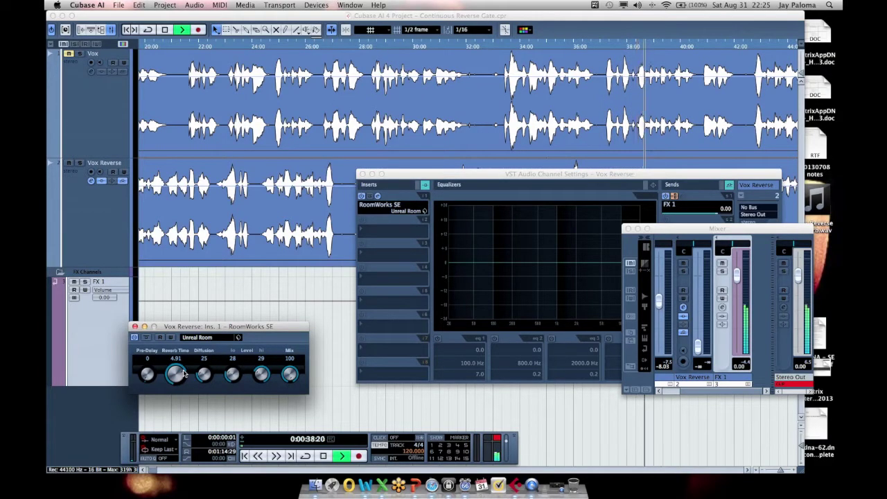
{"action": "left_click_drag", "start_coordinate": [182, 373], "coordinate": [182, 373]}
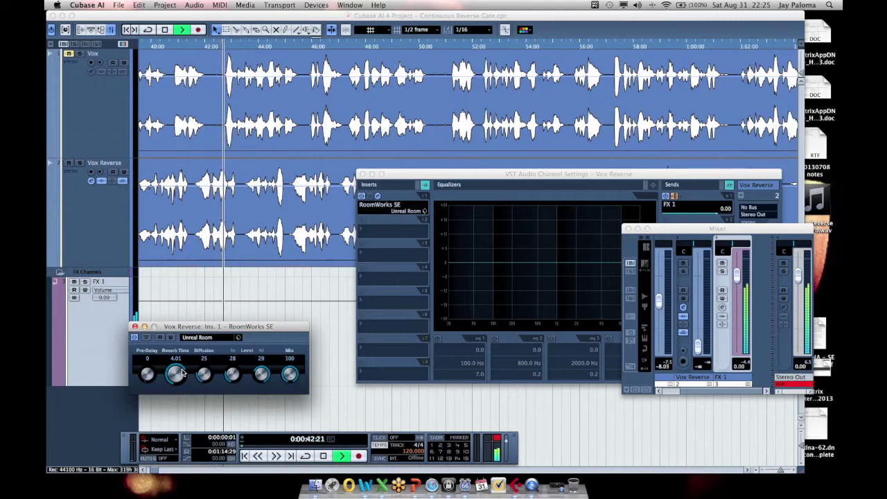
{"action": "left_click_drag", "start_coordinate": [181, 373], "coordinate": [185, 384]}
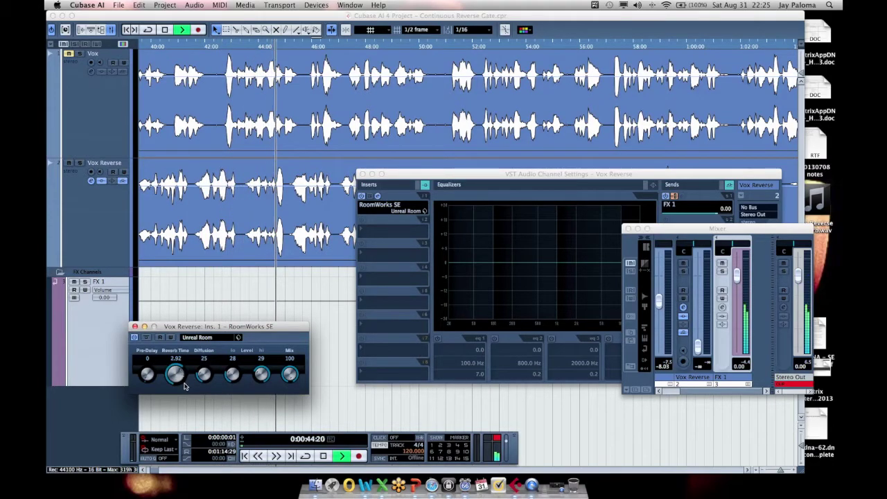
{"action": "scroll", "coordinate": [182, 373], "scroll_direction": "up", "scroll_amount": 3}
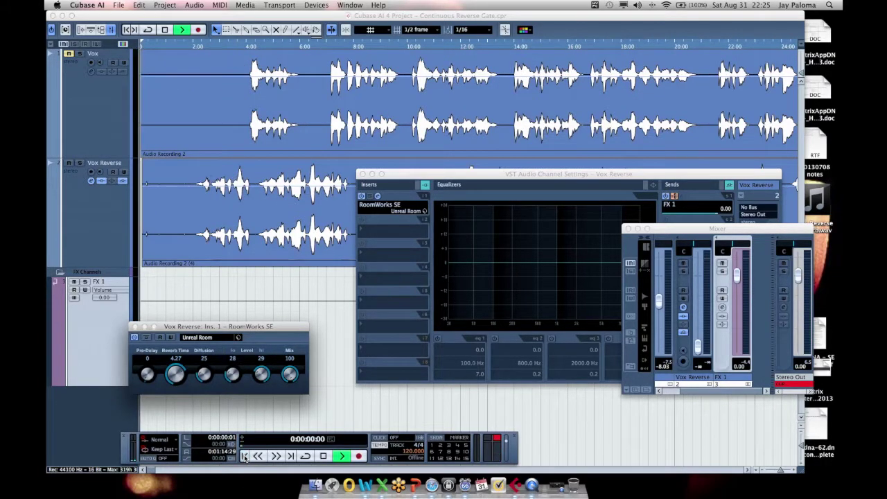
{"action": "left_click", "coordinate": [324, 456]}
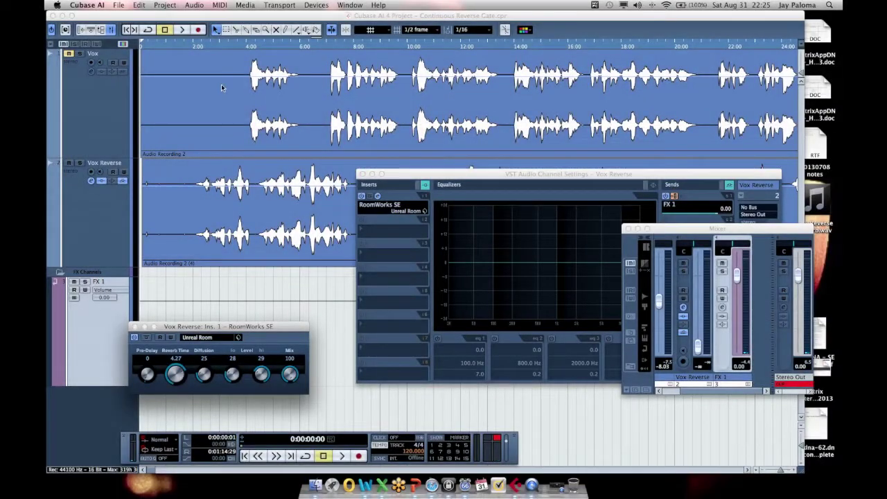
Export the stereo output as the wave file Vox Reverse Reverb to the Desktop, overwriting the existing file.
{"action": "left_click", "coordinate": [119, 6]}
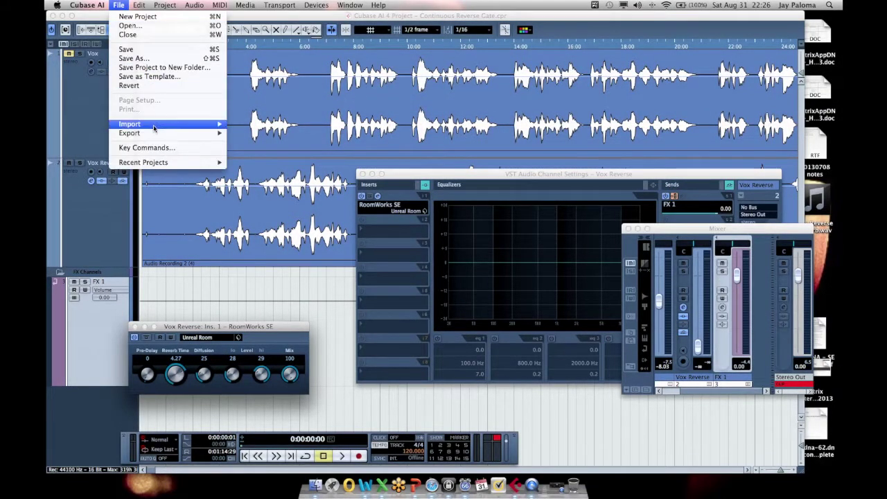
{"action": "mouse_move", "coordinate": [157, 134]}
{"action": "left_click", "coordinate": [238, 142]}
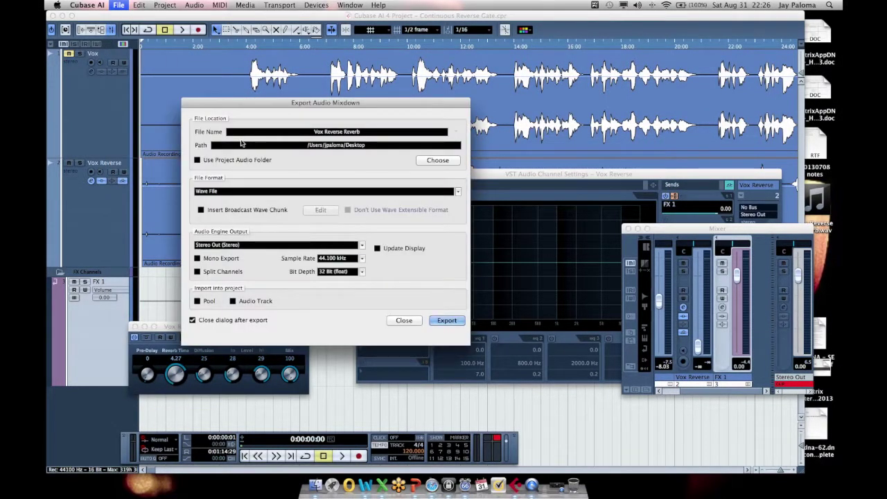
{"action": "left_click", "coordinate": [446, 320]}
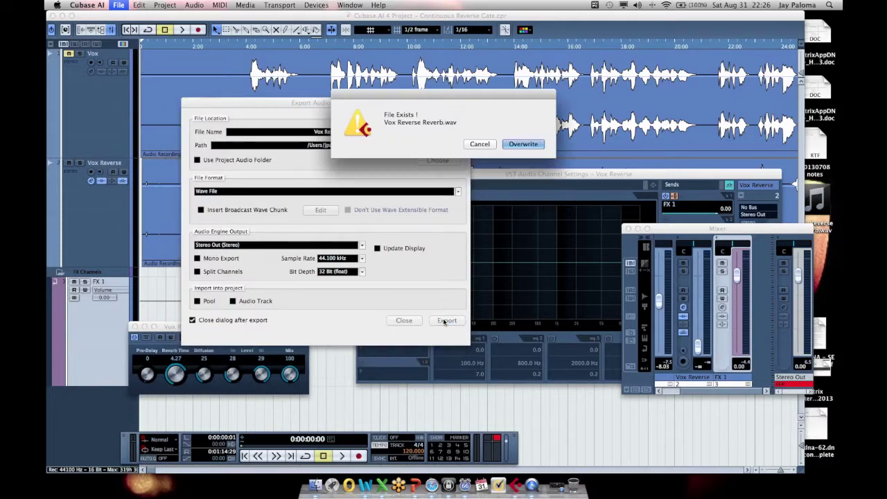
{"action": "left_click", "coordinate": [522, 144]}
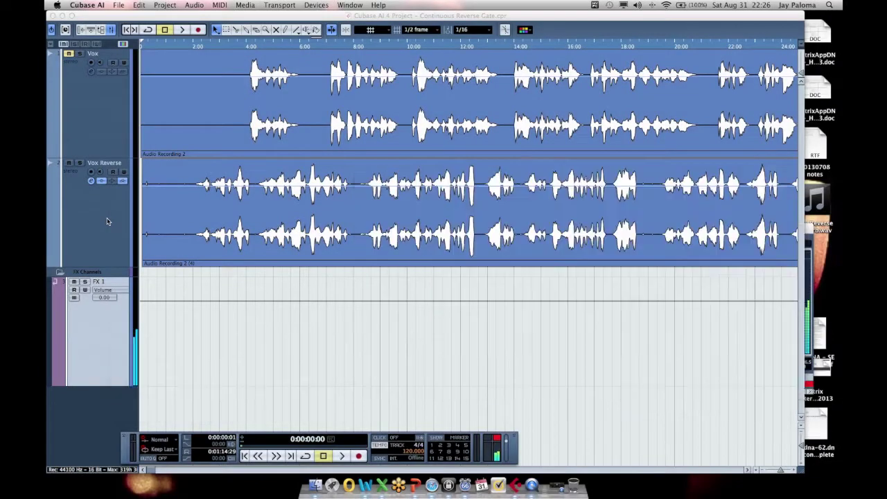
Add one stereo audio track below Vox Reverse and name it Rev Normal.
{"action": "right_click", "coordinate": [107, 219]}
{"action": "mouse_move", "coordinate": [124, 223]}
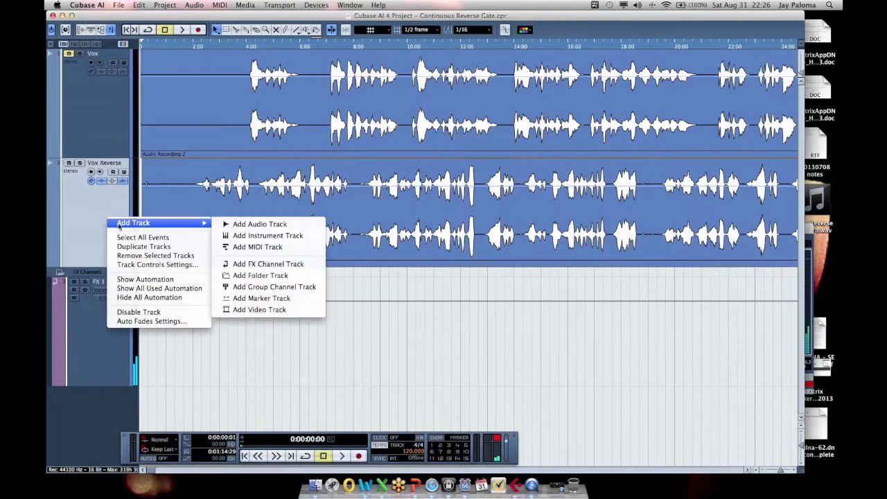
{"action": "left_click", "coordinate": [229, 225]}
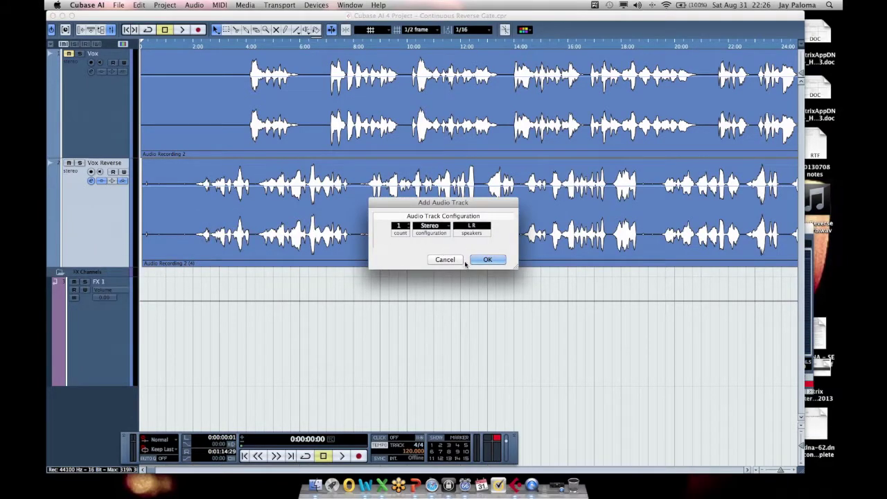
{"action": "left_click", "coordinate": [484, 261]}
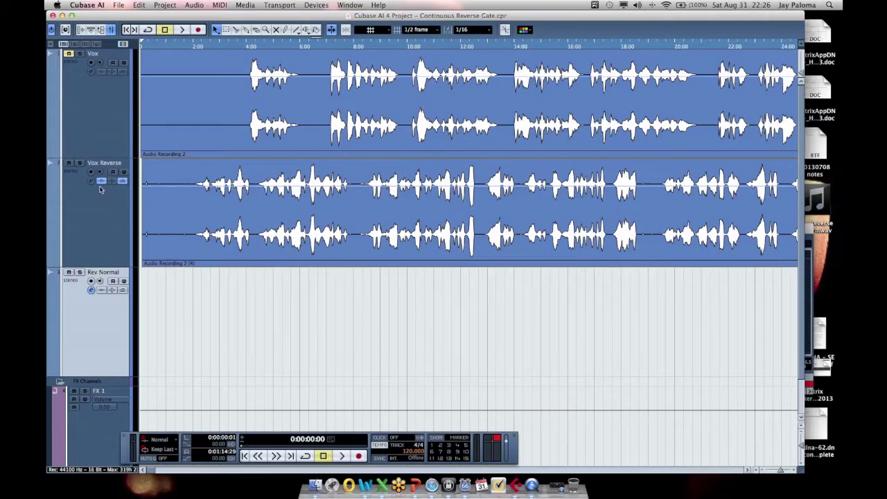
Import Vox Reverse Reverb.wav from the Desktop onto the Rev Normal track as a new version, copying it to the working directory.
{"action": "left_click", "coordinate": [118, 6]}
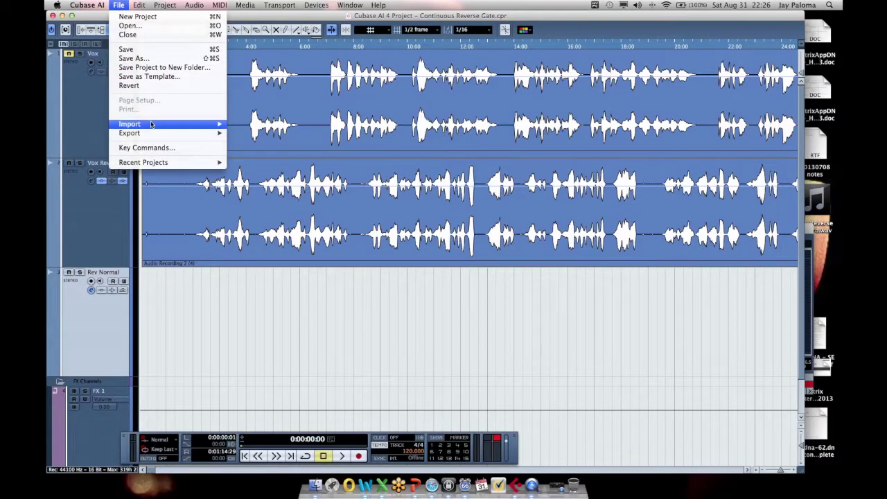
{"action": "mouse_move", "coordinate": [152, 125]}
{"action": "left_click", "coordinate": [253, 124]}
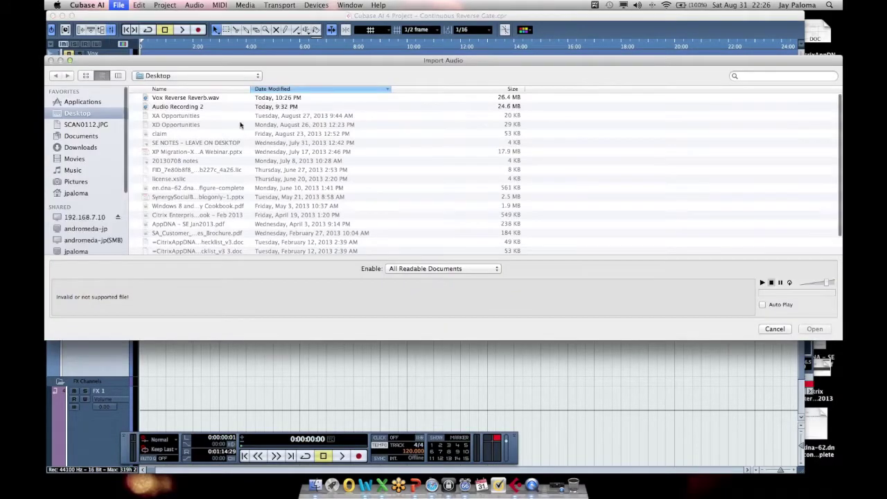
{"action": "double_click", "coordinate": [214, 98]}
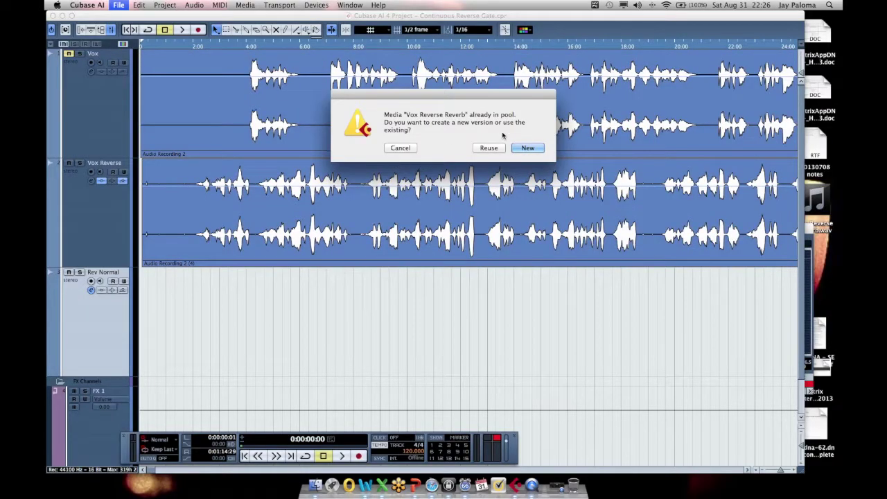
{"action": "left_click", "coordinate": [528, 148]}
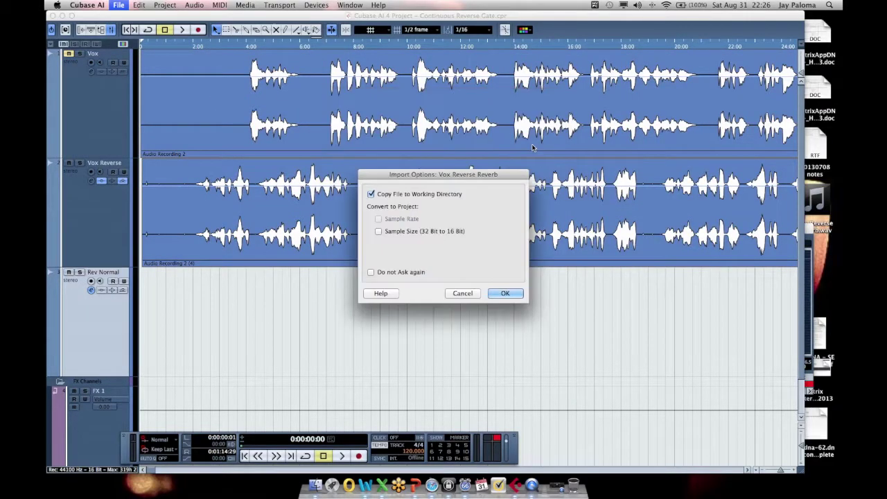
{"action": "left_click", "coordinate": [504, 294]}
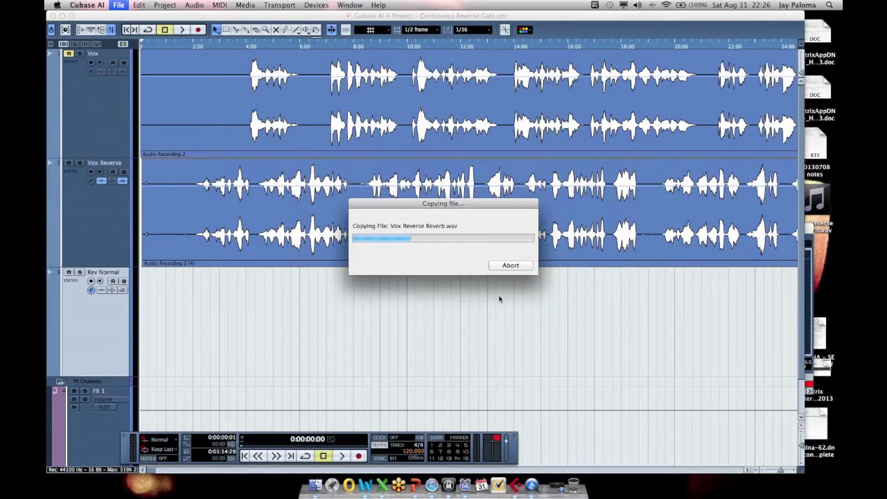
{"action": "left_click", "coordinate": [339, 306]}
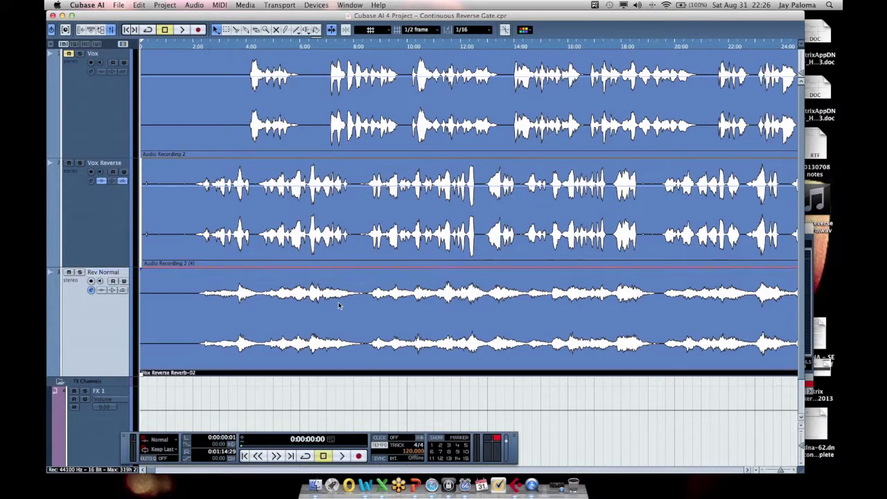
Raise the volume of the imported reverb event on Rev Normal by about 2.7 dB.
{"action": "left_click", "coordinate": [763, 470]}
{"action": "left_click", "coordinate": [763, 471]}
{"action": "left_click", "coordinate": [762, 471]}
{"action": "left_click", "coordinate": [763, 471]}
{"action": "left_click", "coordinate": [763, 471]}
{"action": "left_click", "coordinate": [763, 470]}
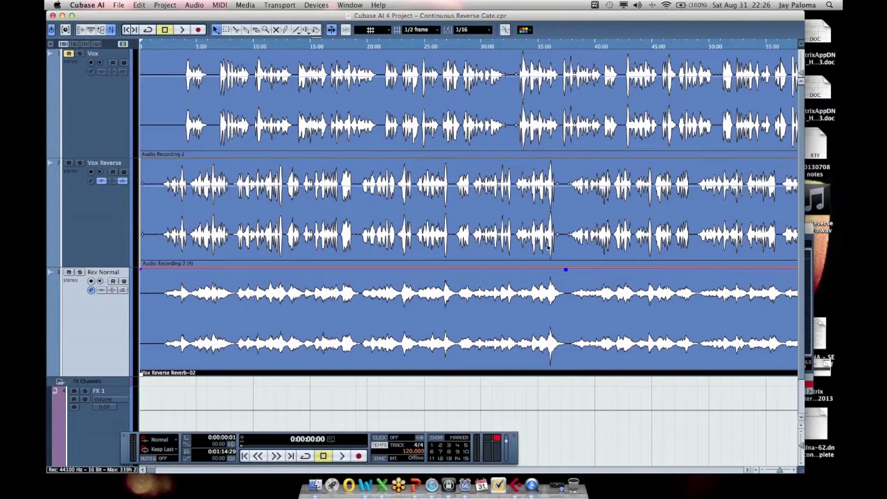
{"action": "left_click_drag", "start_coordinate": [565, 270], "coordinate": [554, 232]}
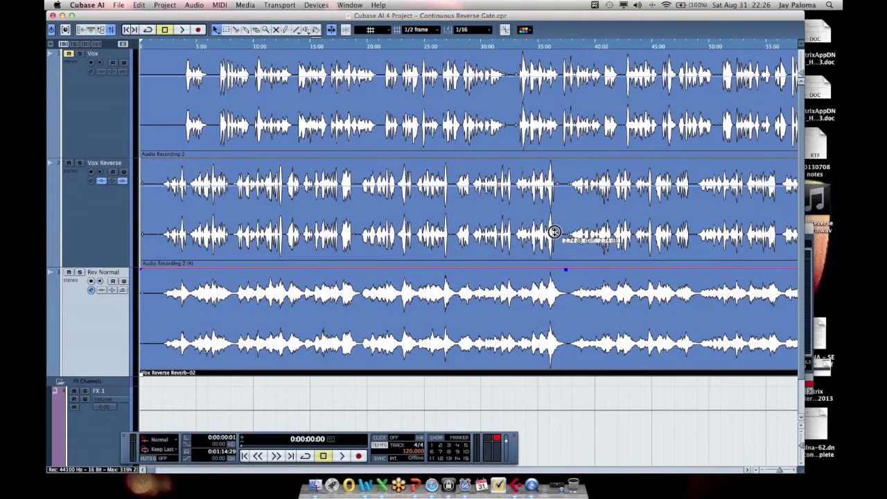
Solo the Rev Normal track and listen to the imported reverb from the project start for about 9 seconds.
{"action": "left_click", "coordinate": [763, 470]}
{"action": "left_click", "coordinate": [763, 471]}
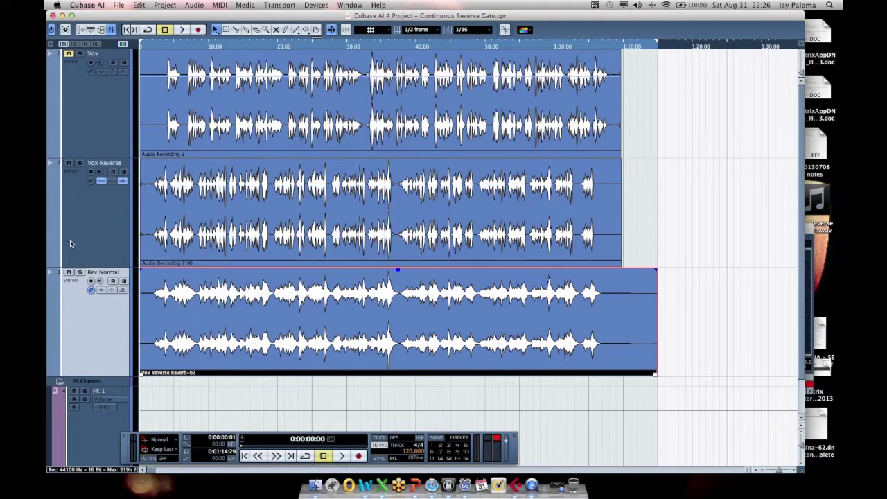
{"action": "key", "text": "space"}
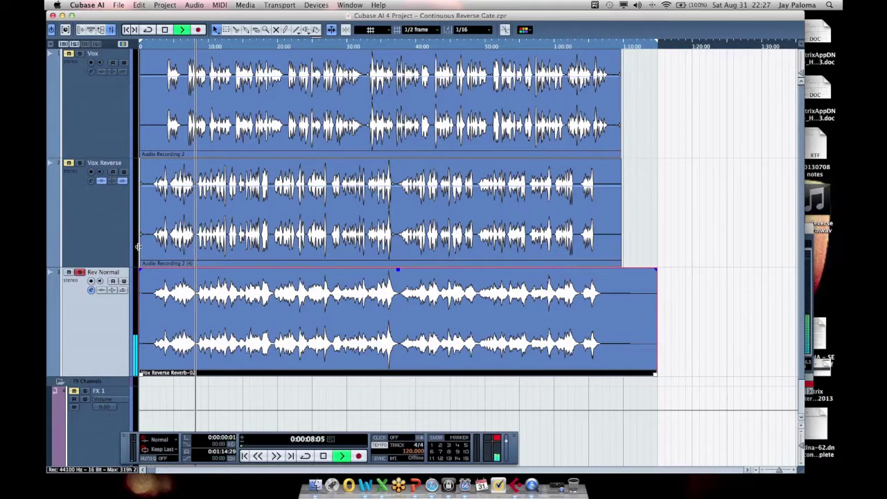
{"action": "key", "text": "space"}
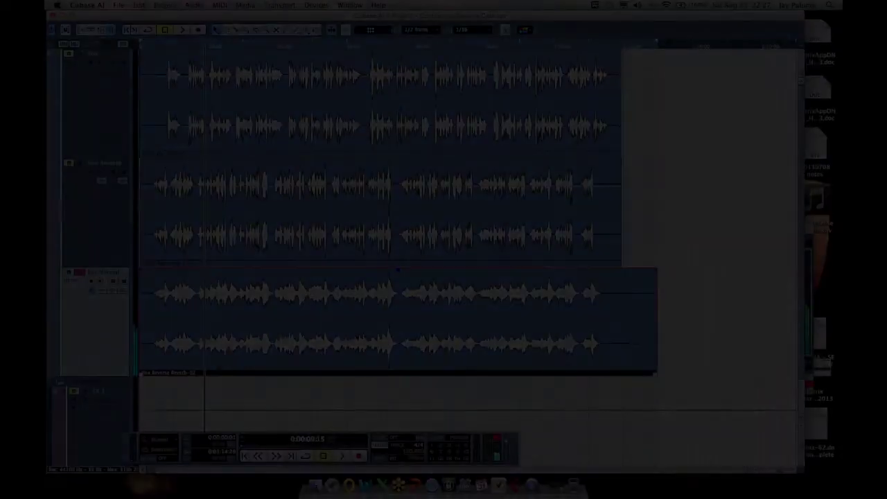
Reverse the reverb event on the Rev Normal track.
{"action": "right_click", "coordinate": [267, 225]}
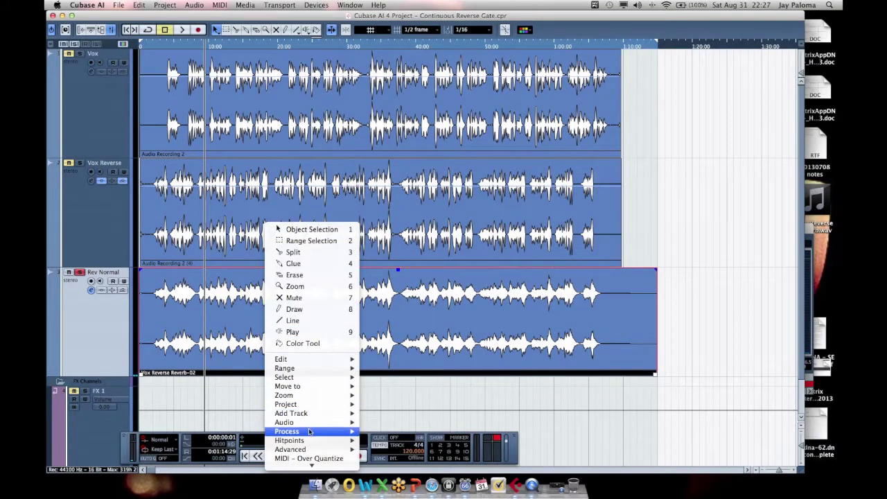
{"action": "mouse_move", "coordinate": [309, 432]}
{"action": "left_click", "coordinate": [400, 437]}
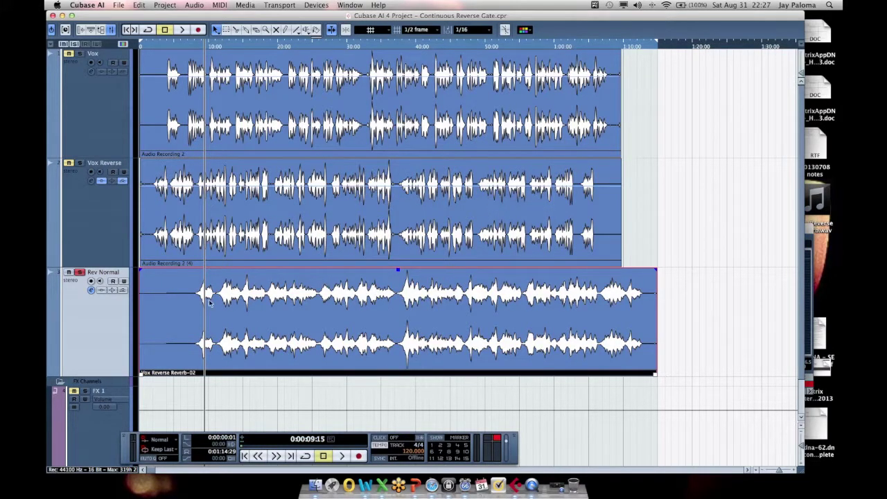
Listen to the reversed reverb on Rev Normal, starting just before its first phrase.
{"action": "left_click", "coordinate": [194, 47]}
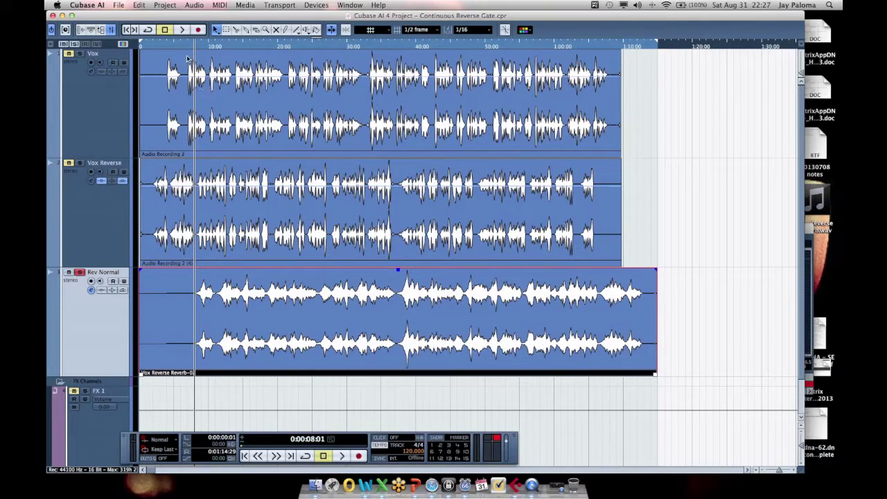
{"action": "left_click", "coordinate": [184, 47]}
{"action": "left_click", "coordinate": [342, 456]}
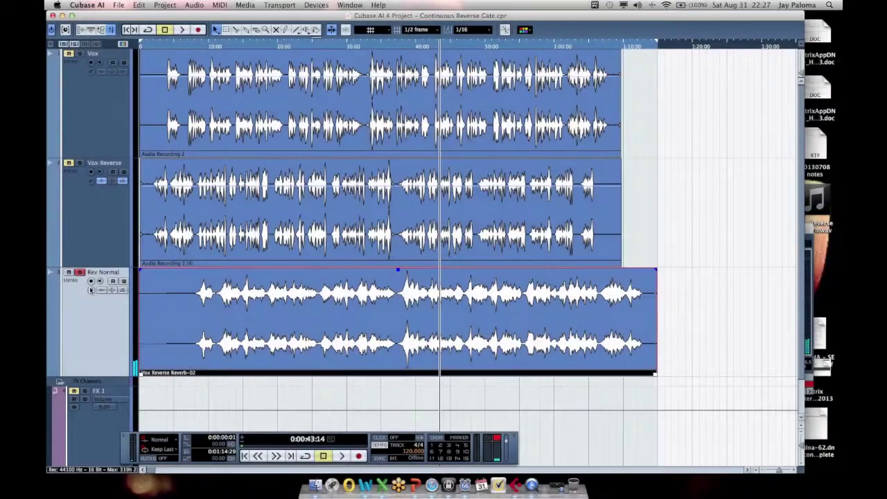
Insert the Gate effect in Rev Normal's first insert slot and raise its attack to about 86 during playback.
{"action": "left_click", "coordinate": [91, 290]}
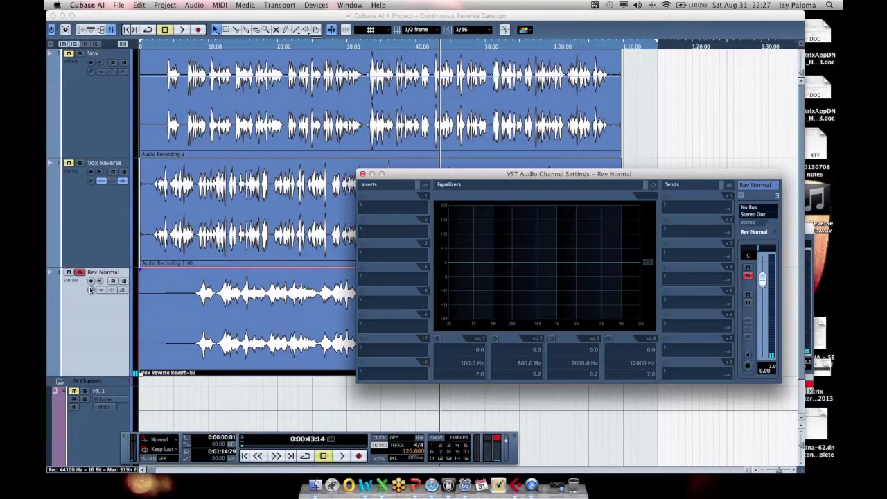
{"action": "left_click", "coordinate": [363, 205]}
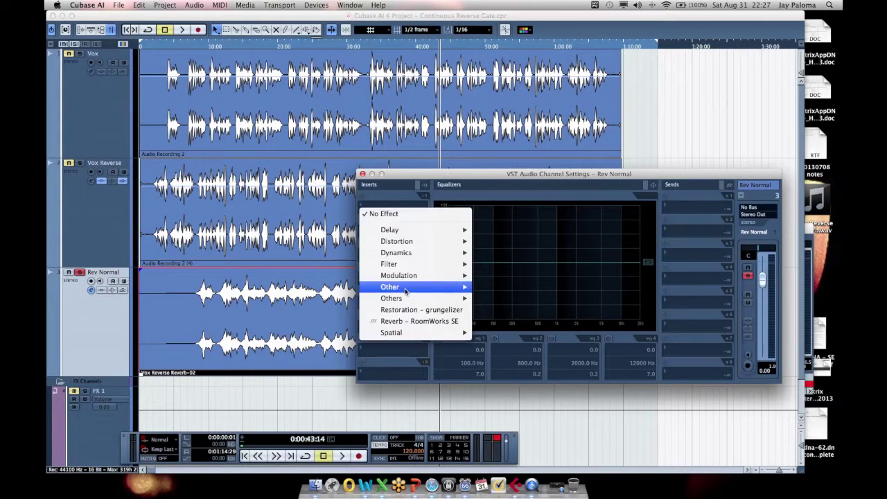
{"action": "mouse_move", "coordinate": [414, 255]}
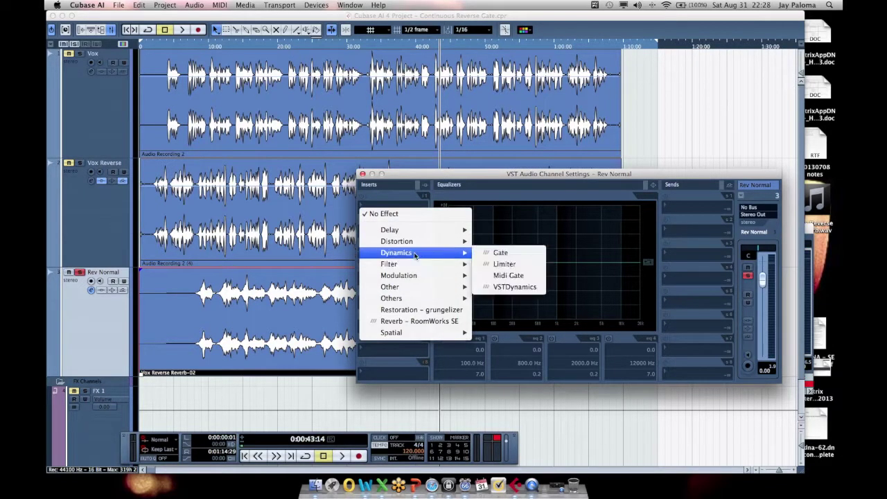
{"action": "left_click", "coordinate": [495, 253]}
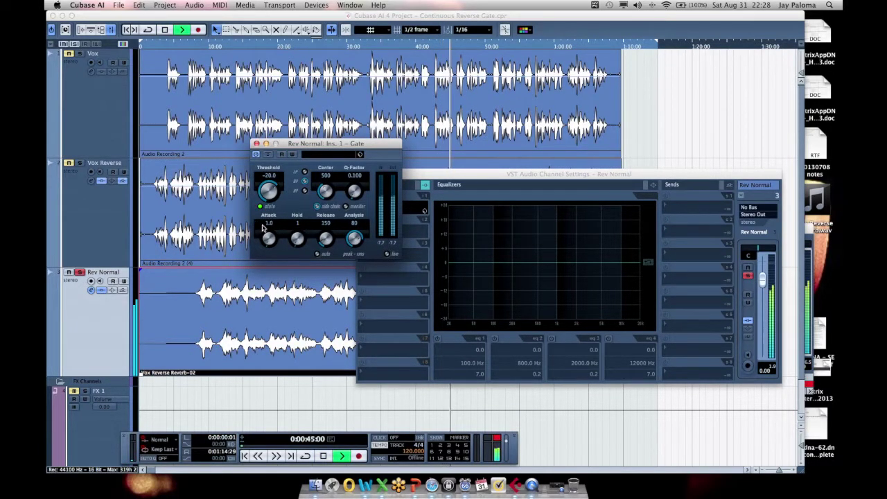
{"action": "left_click_drag", "start_coordinate": [267, 239], "coordinate": [267, 240]}
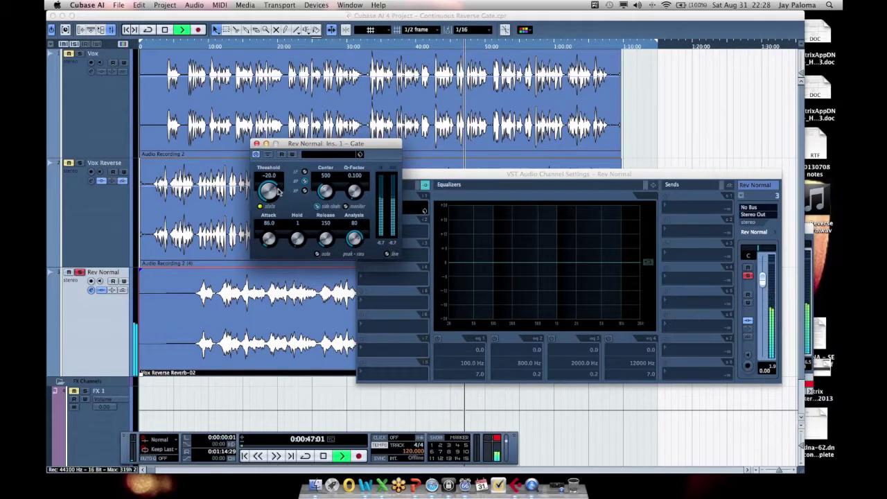
Adjust the Gate threshold on Rev Normal to about -29, replaying earlier passages between changes.
{"action": "left_click_drag", "start_coordinate": [276, 190], "coordinate": [272, 187]}
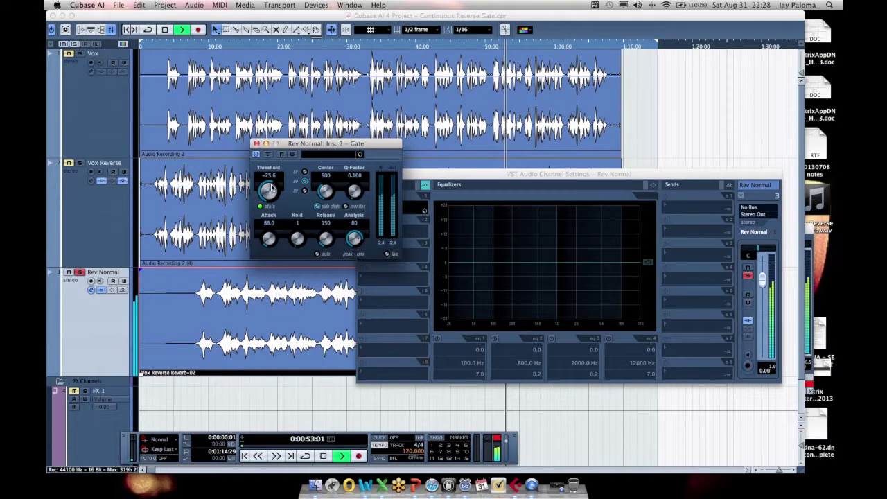
{"action": "left_click", "coordinate": [244, 456]}
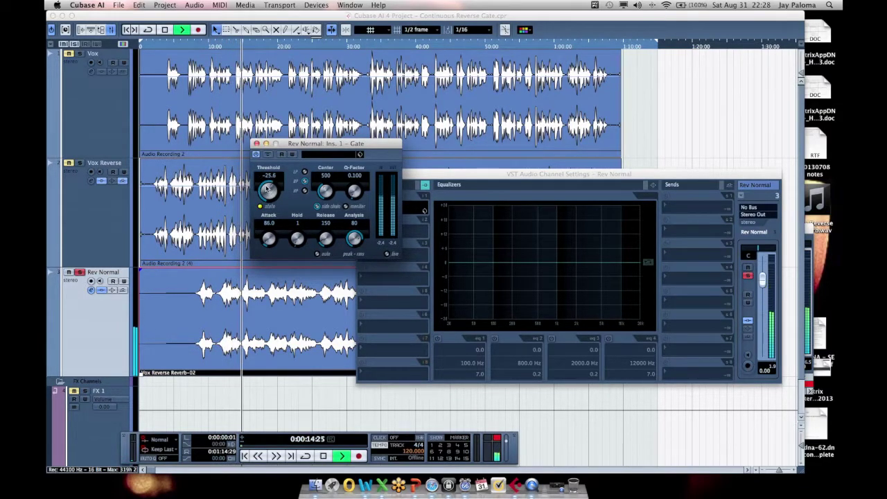
{"action": "left_click_drag", "start_coordinate": [273, 185], "coordinate": [265, 187]}
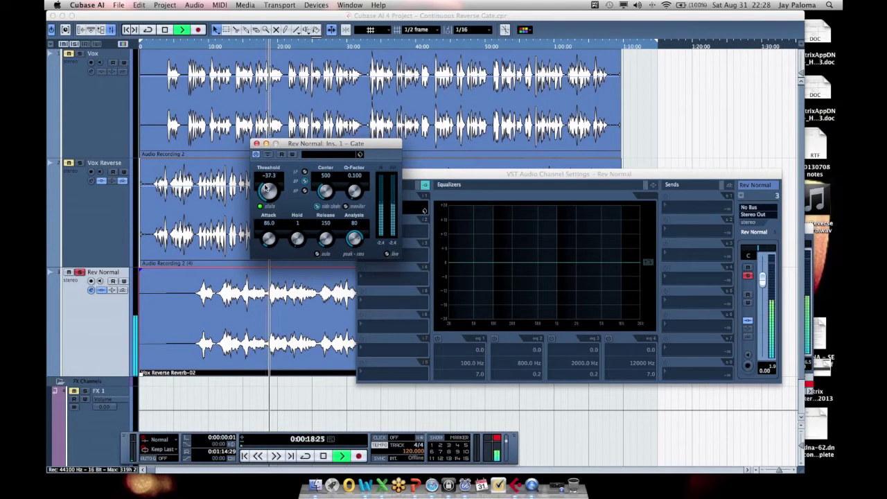
{"action": "left_click", "coordinate": [258, 455]}
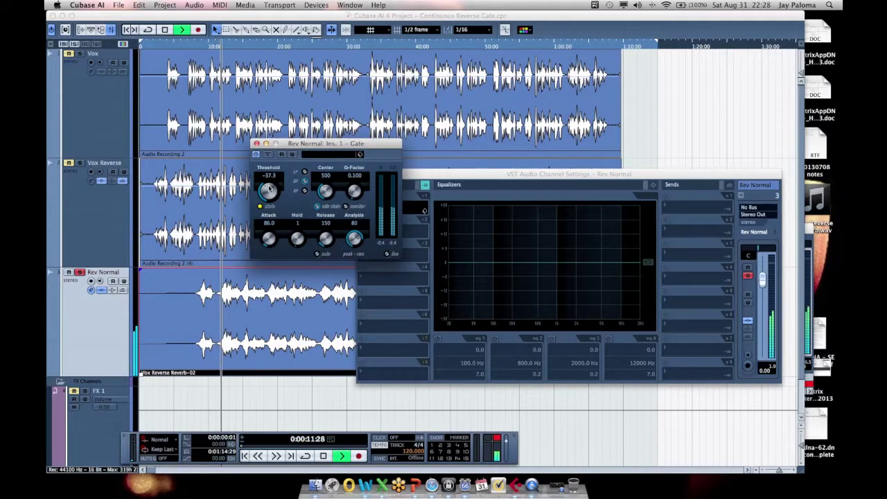
{"action": "left_click_drag", "start_coordinate": [269, 188], "coordinate": [271, 187]}
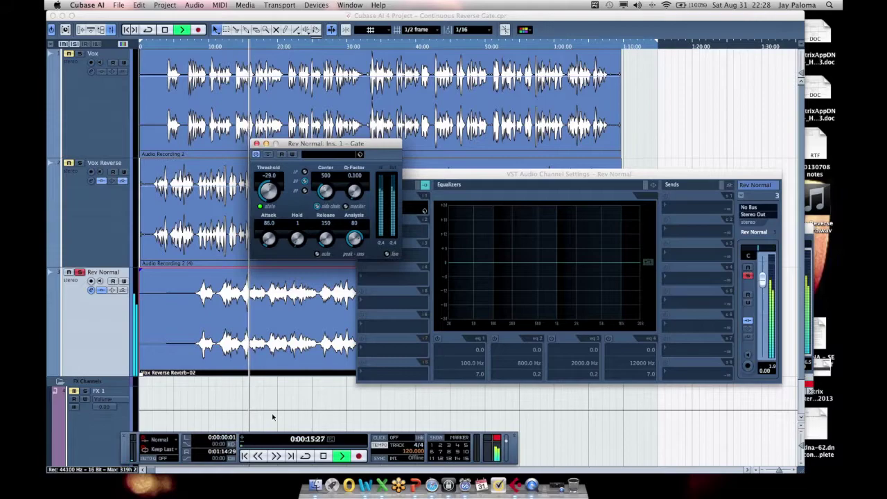
{"action": "left_click", "coordinate": [261, 459]}
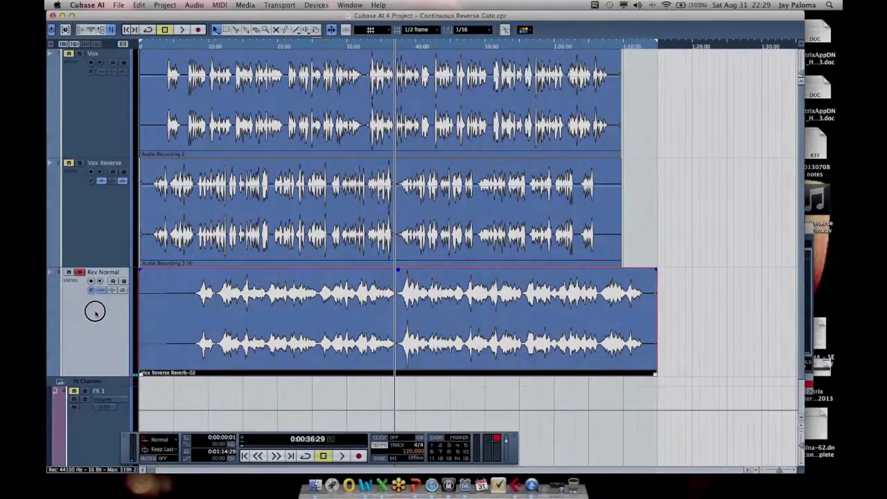
Move the Rev Normal track directly below Vox and solo the Vox track as well.
{"action": "left_click_drag", "start_coordinate": [95, 312], "coordinate": [107, 223]}
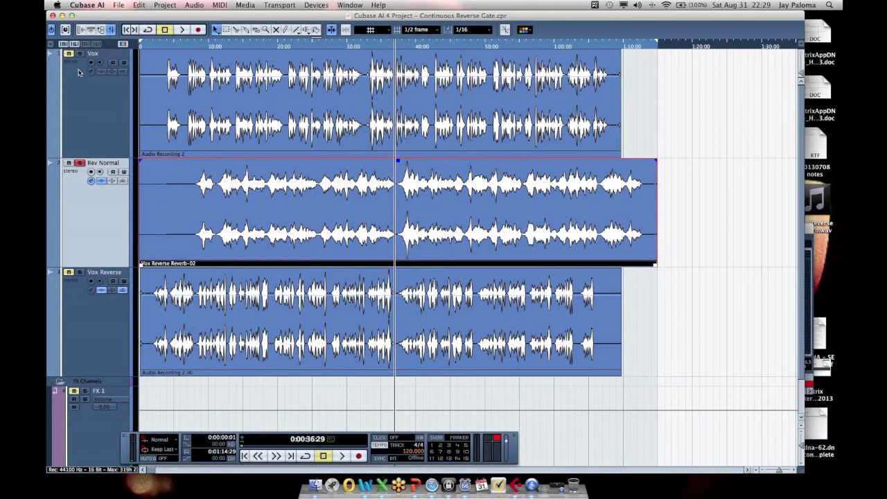
{"action": "double_click", "coordinate": [172, 210]}
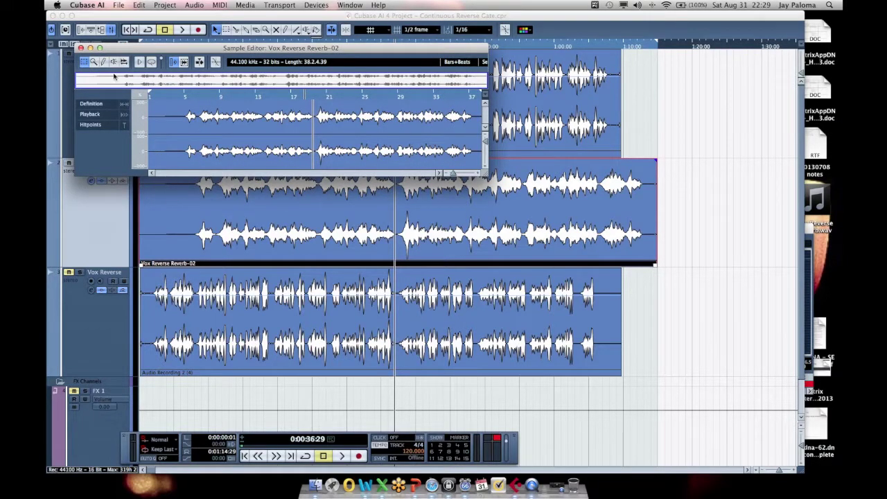
{"action": "left_click", "coordinate": [81, 48]}
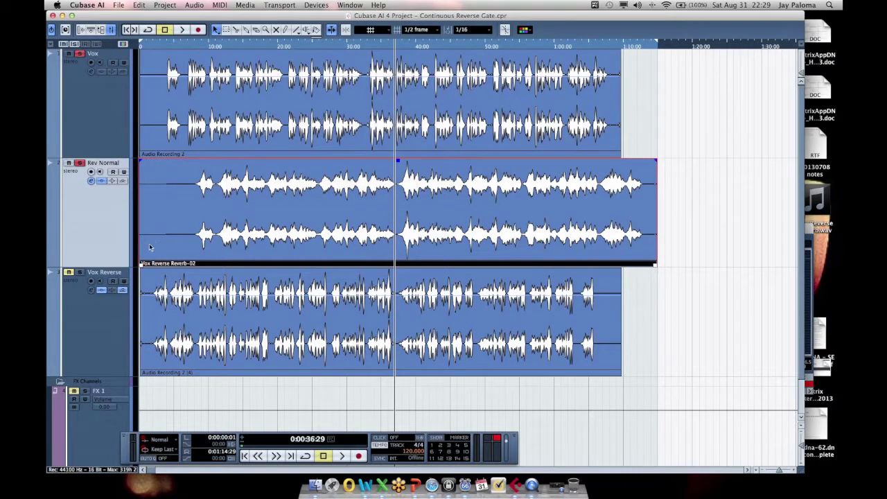
Trim the silent start of the Rev Normal event to about 3:27 and shift the Vox event later to line up with the reverb phrases.
{"action": "left_click_drag", "start_coordinate": [141, 265], "coordinate": [172, 261]}
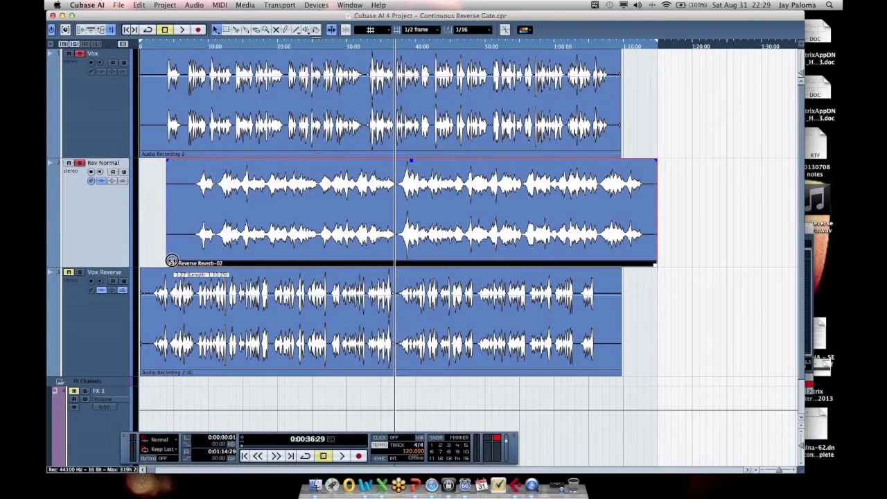
{"action": "left_click_drag", "start_coordinate": [178, 123], "coordinate": [212, 130]}
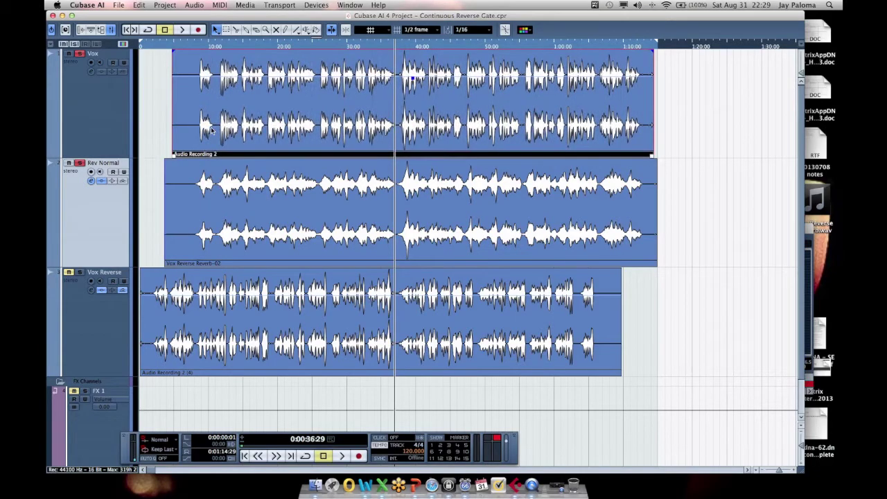
Compare the alignment of Vox and Rev Normal up close and listen to both from about 7 seconds with the mixer open.
{"action": "left_click", "coordinate": [794, 472]}
{"action": "left_click", "coordinate": [794, 472]}
{"action": "left_click", "coordinate": [794, 472]}
{"action": "left_click", "coordinate": [794, 472]}
{"action": "left_click", "coordinate": [794, 471]}
{"action": "left_click", "coordinate": [794, 472]}
{"action": "key", "text": "shift+f"}
{"action": "left_click", "coordinate": [794, 472]}
{"action": "left_click", "coordinate": [794, 472]}
{"action": "left_click", "coordinate": [794, 472]}
{"action": "left_click", "coordinate": [794, 472]}
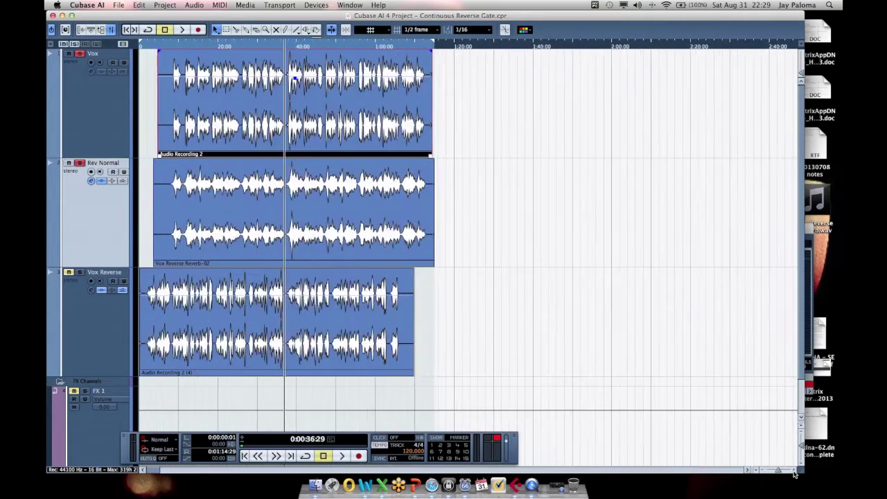
{"action": "left_click", "coordinate": [794, 471]}
{"action": "left_click", "coordinate": [794, 472]}
{"action": "left_click", "coordinate": [794, 472]}
{"action": "left_click", "coordinate": [794, 471]}
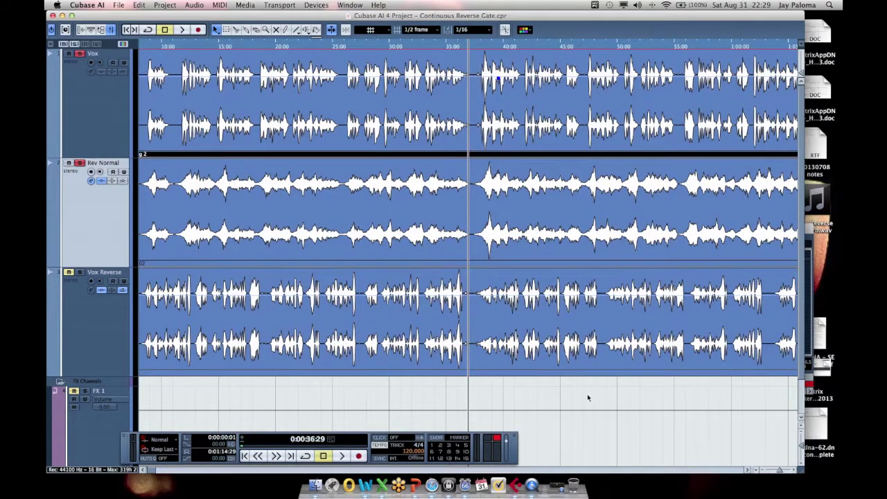
{"action": "scroll", "coordinate": [471, 397], "scroll_direction": "left", "scroll_amount": 3}
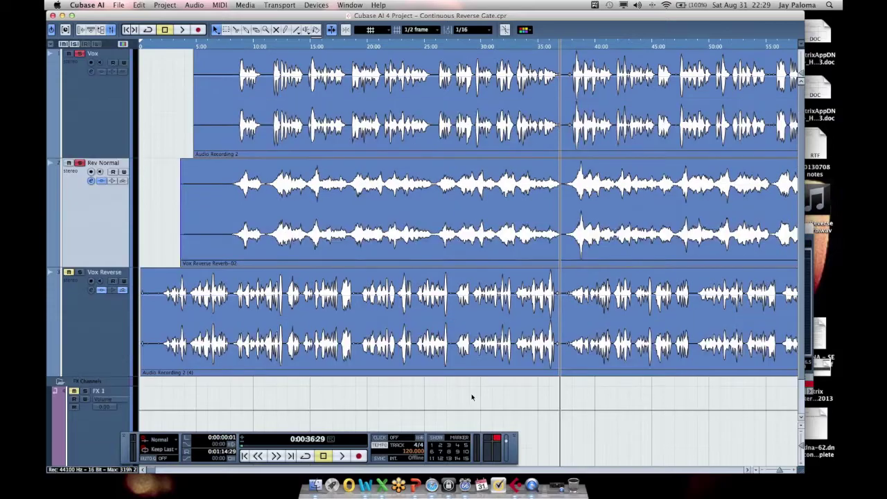
{"action": "left_click", "coordinate": [222, 45]}
{"action": "key", "text": "F3"}
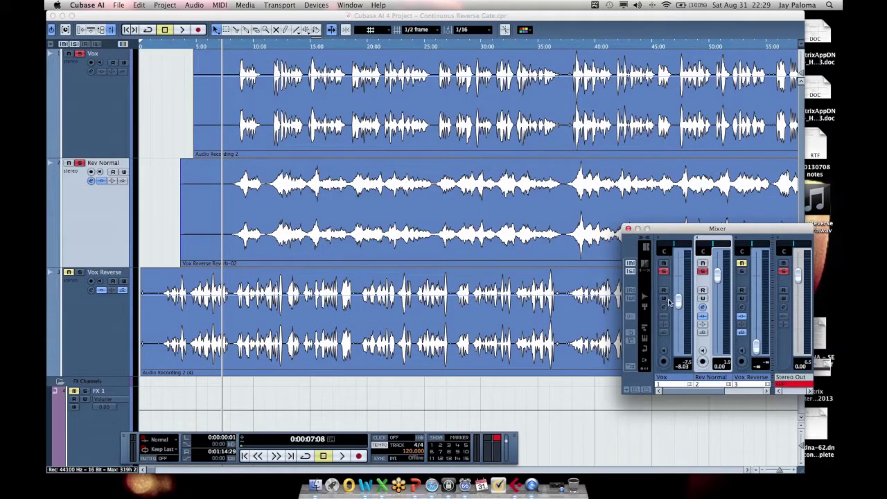
{"action": "key", "text": "space"}
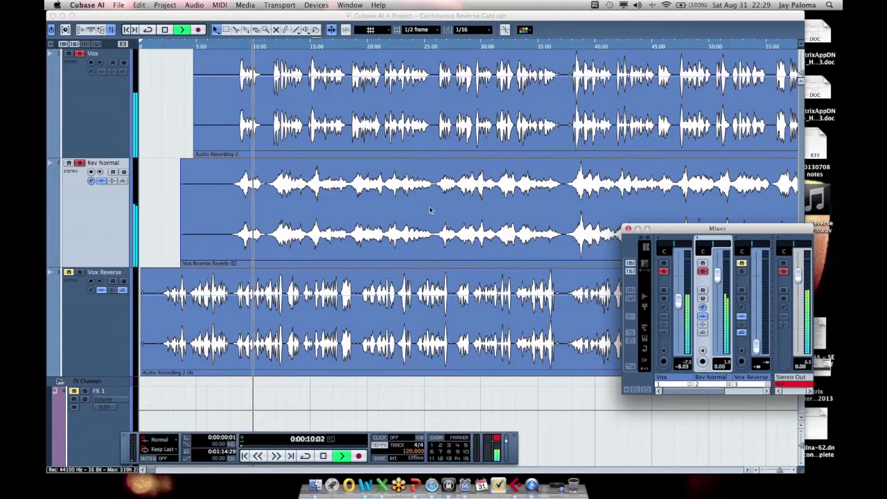
{"action": "key", "text": "space"}
Nudge the Vox event slightly later in small moves, so its phrases fall after the reverb swells.
{"action": "left_click", "coordinate": [263, 145]}
{"action": "left_click_drag", "start_coordinate": [266, 144], "coordinate": [264, 145]}
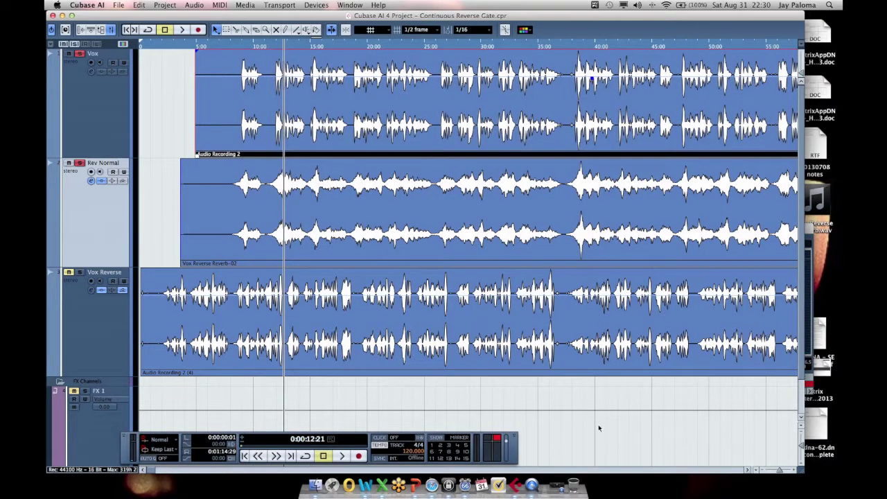
{"action": "left_click", "coordinate": [796, 470]}
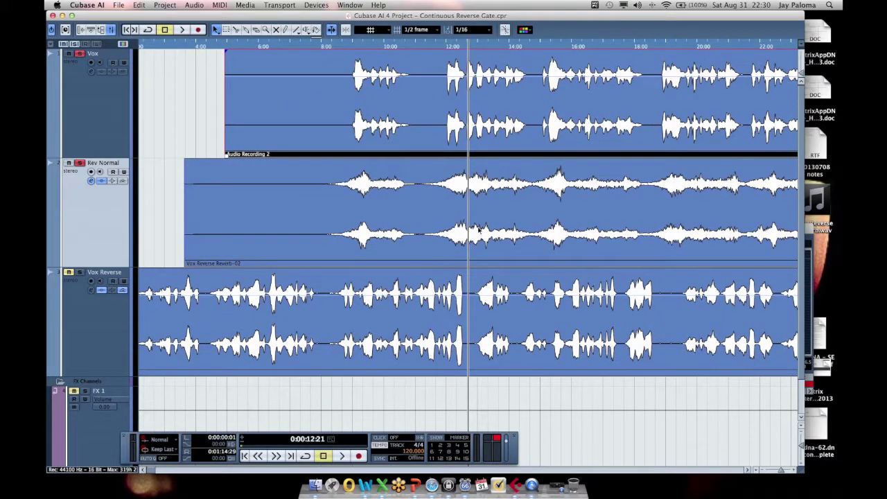
{"action": "left_click_drag", "start_coordinate": [375, 138], "coordinate": [380, 141]}
Play both soloed tracks from about 8 seconds and lower the Vox channel fader to about -9.35.
{"action": "left_click", "coordinate": [329, 49]}
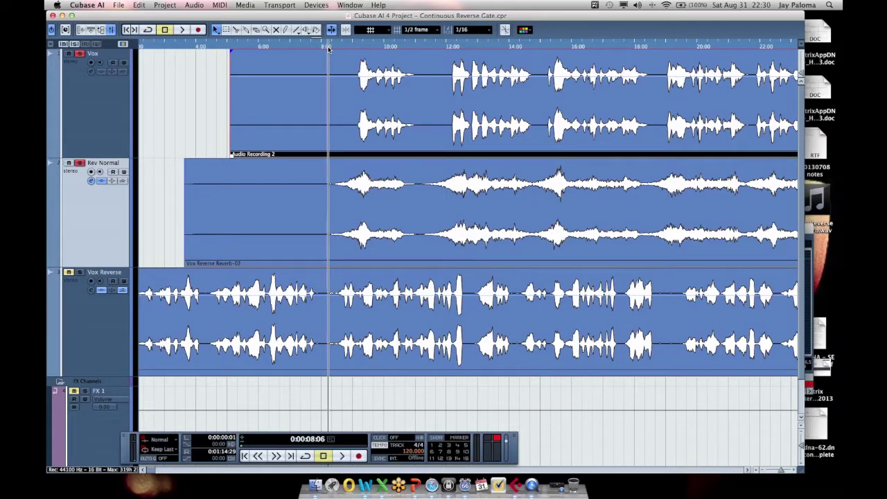
{"action": "key", "text": "space"}
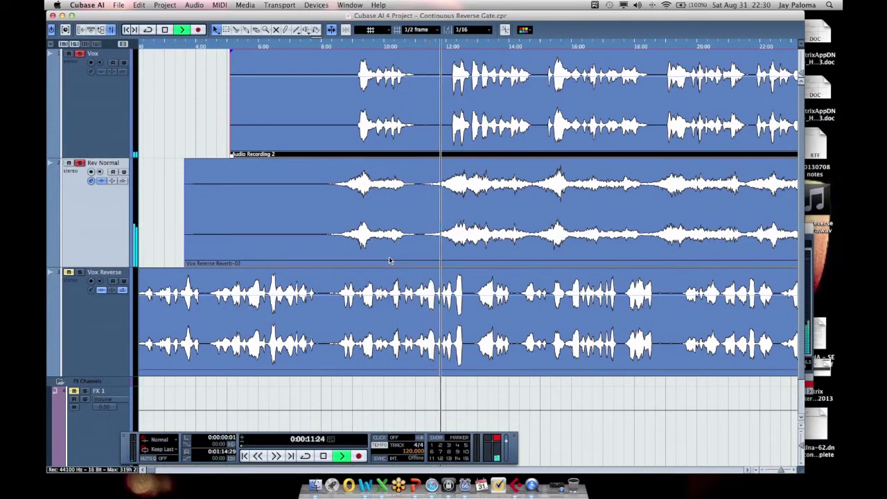
{"action": "key", "text": "F3"}
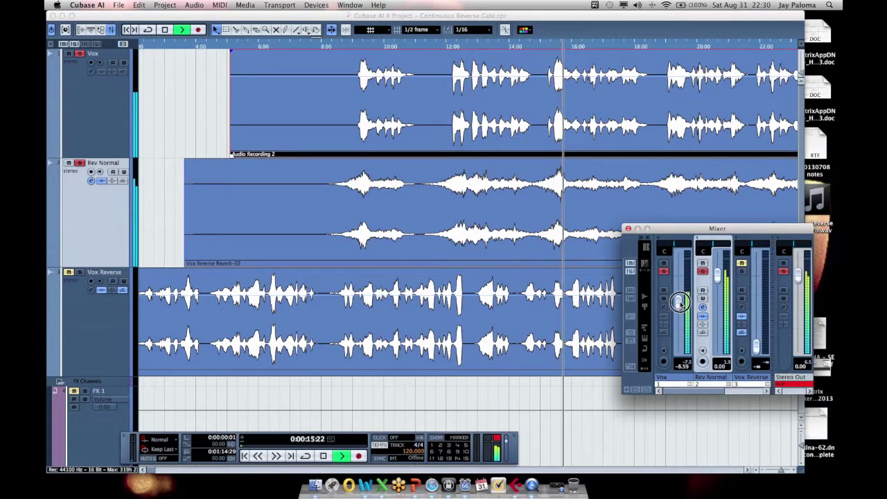
{"action": "left_click_drag", "start_coordinate": [680, 300], "coordinate": [682, 302]}
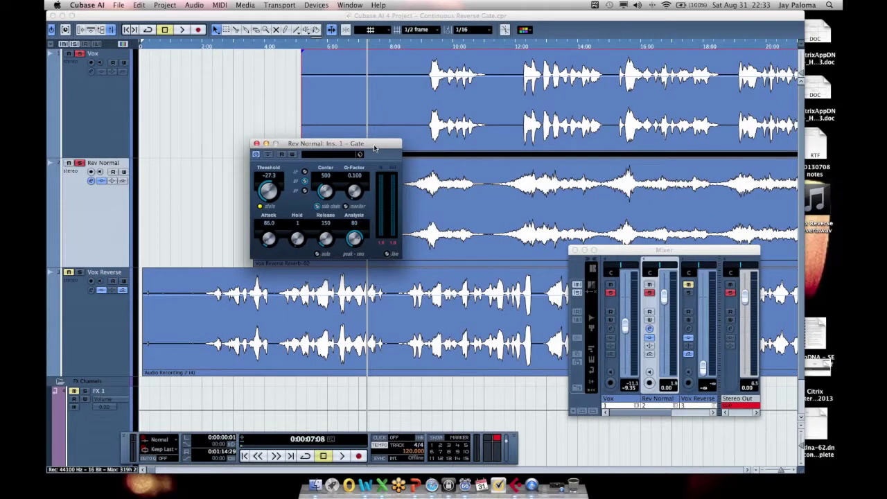
Move the Gate window clear of the waveforms and play Vox with the gated reverb from about 7 seconds.
{"action": "left_click_drag", "start_coordinate": [374, 147], "coordinate": [283, 133]}
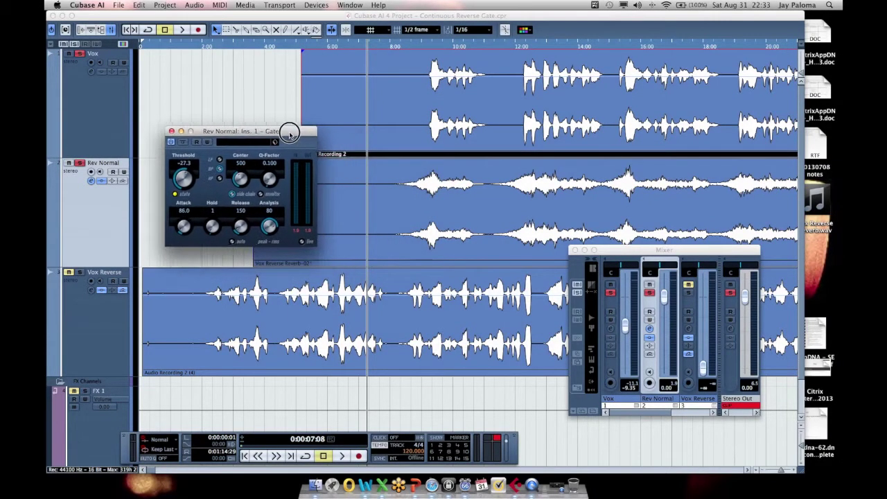
{"action": "left_click", "coordinate": [342, 456]}
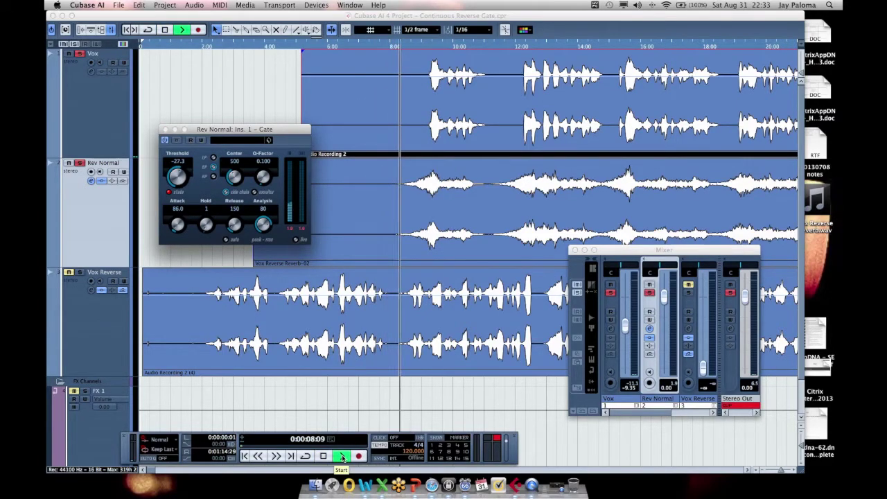